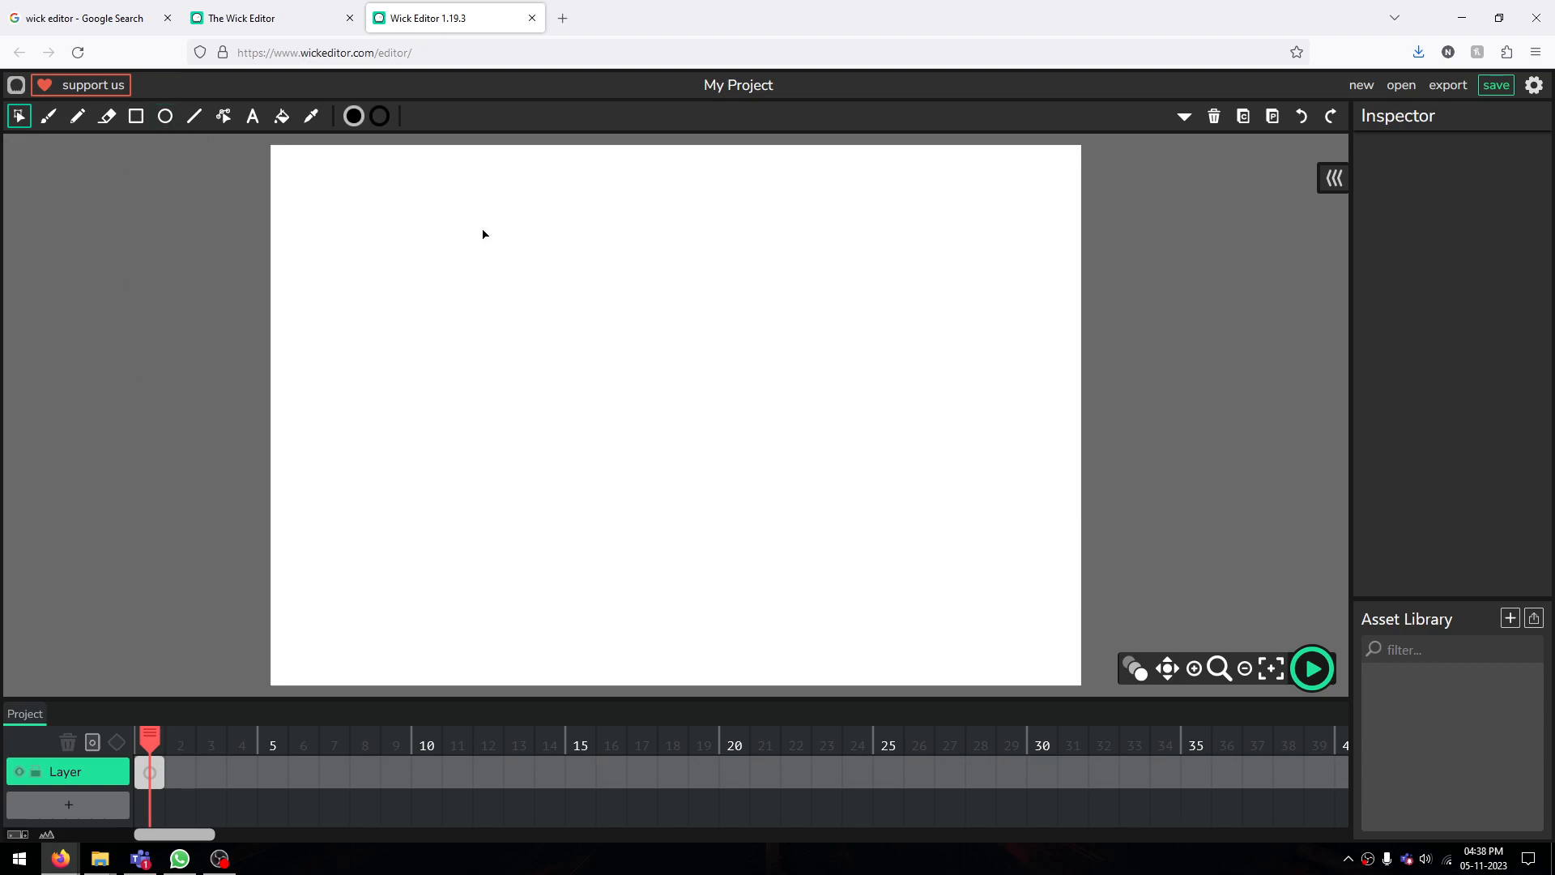
Draw a slanted door outline with the Brush in the middle of frame 1 and add a small filled doorknob near its right edge
{"action": "left_click", "coordinate": [48, 116]}
{"action": "left_click_drag", "start_coordinate": [573, 288], "coordinate": [777, 301]}
{"action": "mouse_move", "coordinate": [577, 289]}
{"action": "left_mouse_down"}
{"action": "mouse_move", "coordinate": [609, 589]}
{"action": "mouse_move", "coordinate": [825, 603]}
{"action": "left_mouse_up"}
{"action": "left_click_drag", "start_coordinate": [776, 300], "coordinate": [837, 611]}
{"action": "mouse_move", "coordinate": [757, 451]}
{"action": "left_mouse_down"}
{"action": "mouse_move", "coordinate": [757, 473]}
{"action": "mouse_move", "coordinate": [759, 451]}
{"action": "left_mouse_up"}
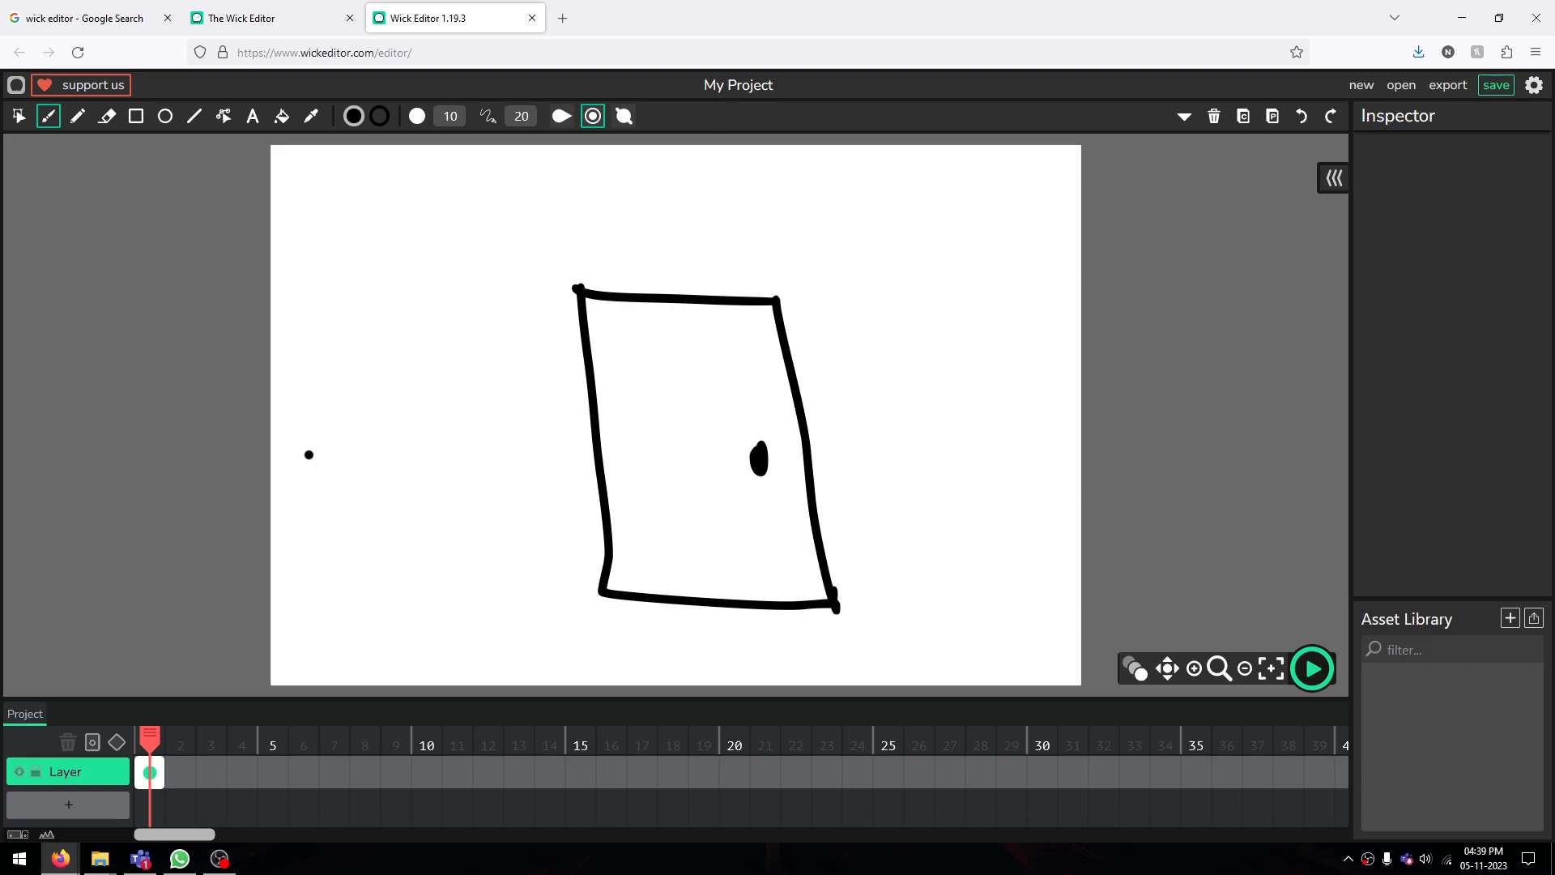
Add frame 2 to the layer and brush a large rectangle on it with the handwritten word "Room" inside
{"action": "mouse_move", "coordinate": [181, 775]}
{"action": "left_click", "coordinate": [183, 783]}
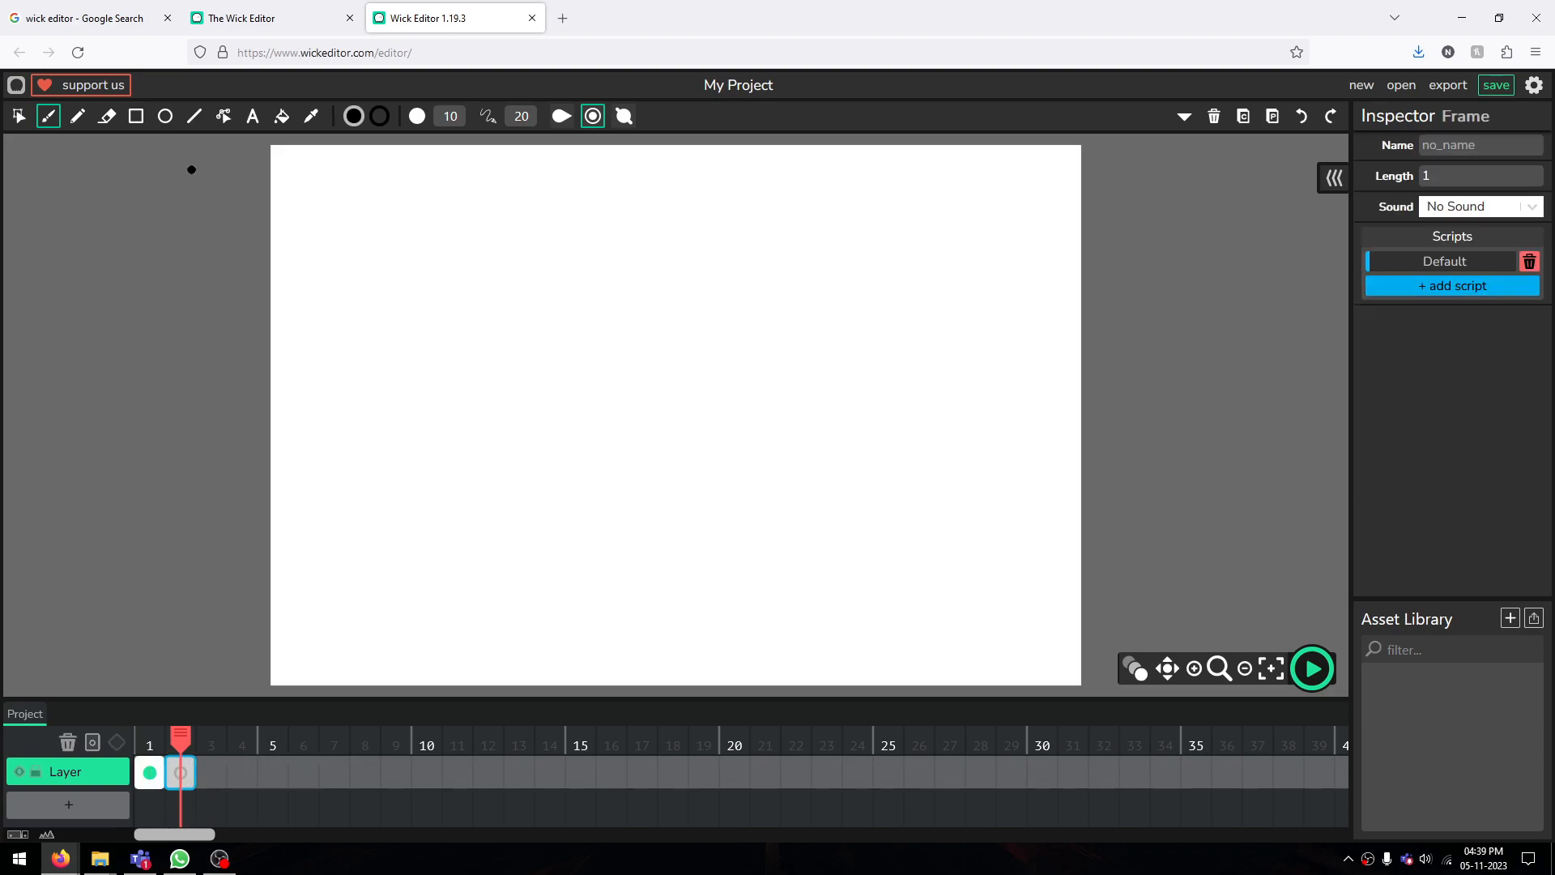
{"action": "mouse_move", "coordinate": [404, 244]}
{"action": "left_mouse_down"}
{"action": "mouse_move", "coordinate": [701, 261]}
{"action": "mouse_move", "coordinate": [949, 249]}
{"action": "left_mouse_up"}
{"action": "mouse_move", "coordinate": [406, 251]}
{"action": "left_mouse_down"}
{"action": "mouse_move", "coordinate": [424, 557]}
{"action": "mouse_move", "coordinate": [958, 598]}
{"action": "mouse_move", "coordinate": [972, 450]}
{"action": "mouse_move", "coordinate": [949, 248]}
{"action": "left_mouse_up"}
{"action": "mouse_move", "coordinate": [489, 304]}
{"action": "left_mouse_down"}
{"action": "mouse_move", "coordinate": [496, 357]}
{"action": "mouse_move", "coordinate": [506, 326]}
{"action": "mouse_move", "coordinate": [533, 354]}
{"action": "mouse_move", "coordinate": [548, 329]}
{"action": "mouse_move", "coordinate": [576, 357]}
{"action": "mouse_move", "coordinate": [585, 333]}
{"action": "mouse_move", "coordinate": [628, 357]}
{"action": "left_mouse_up"}
{"action": "left_click", "coordinate": [603, 340]}
{"action": "left_click", "coordinate": [606, 353]}
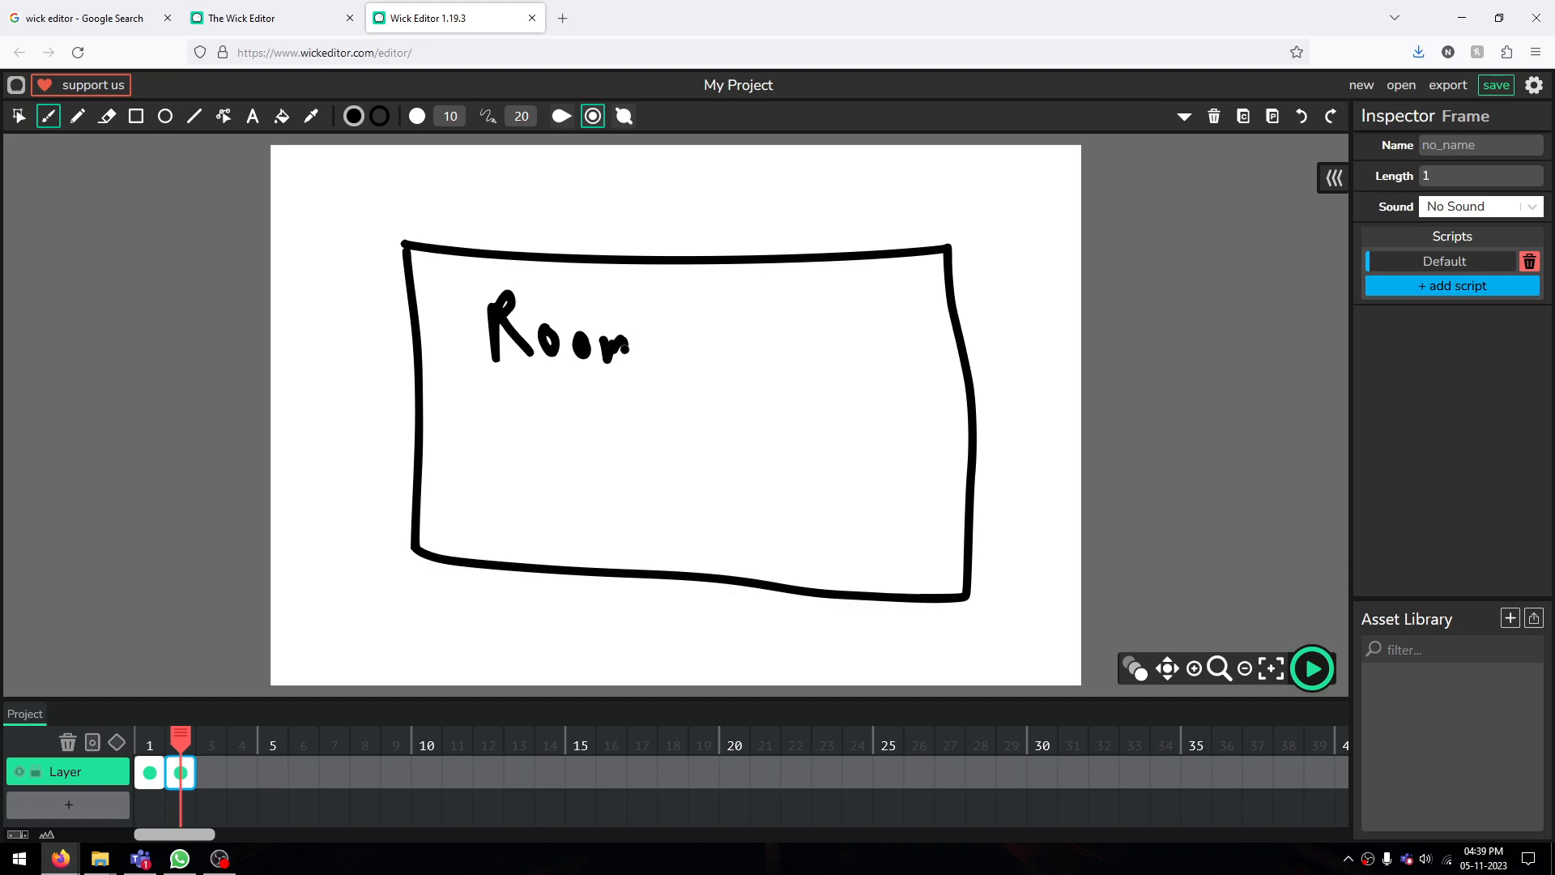
Compare the door and room frames, and briefly play the project to preview how they alternate
{"action": "left_click", "coordinate": [150, 772]}
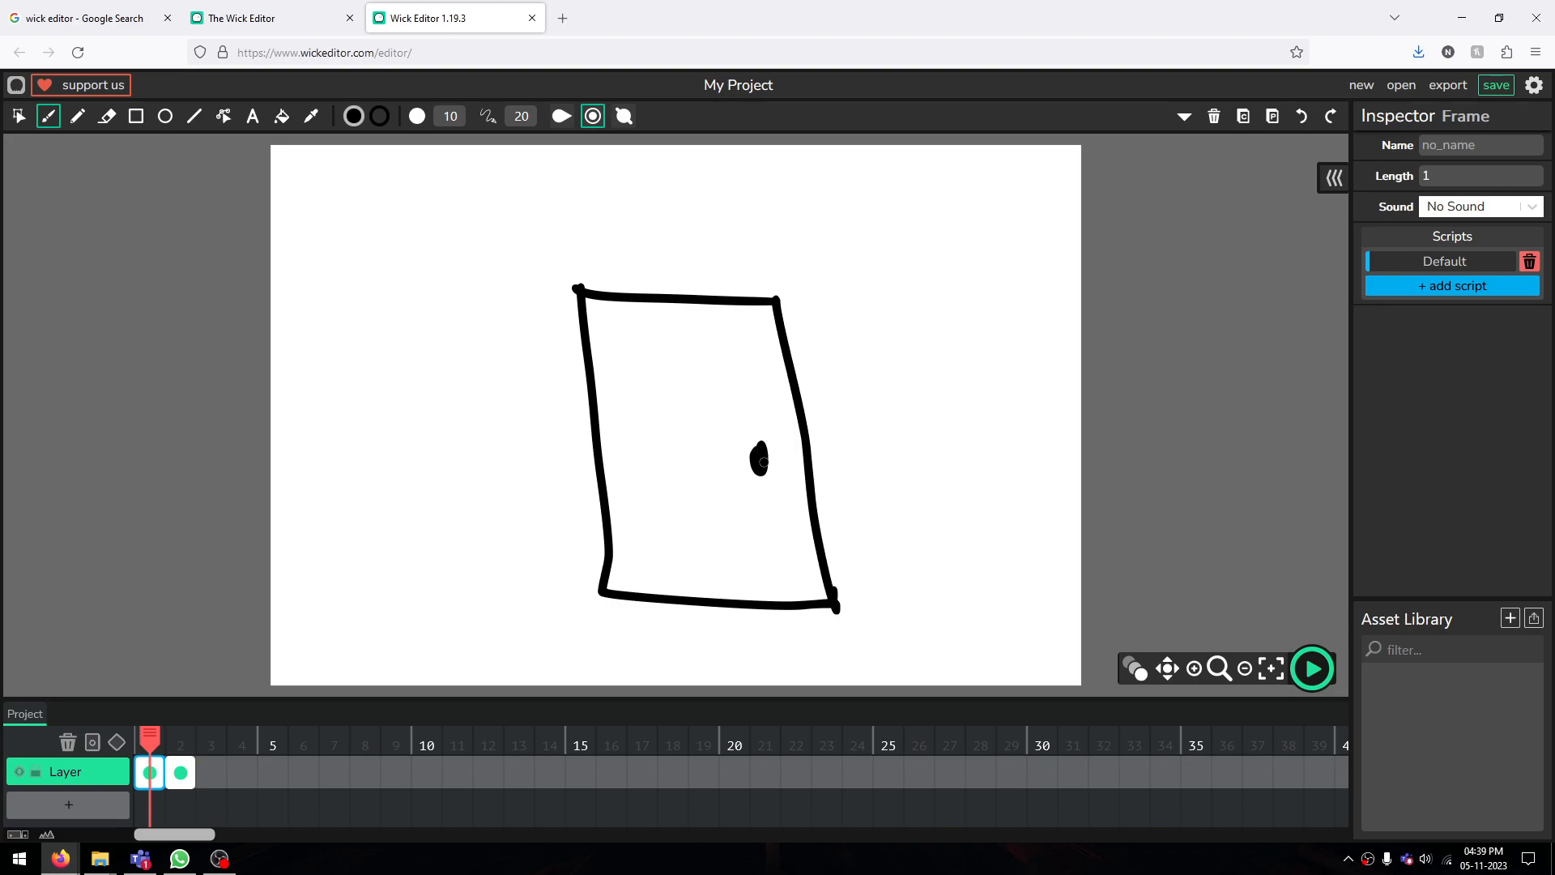
{"action": "left_click", "coordinate": [180, 772]}
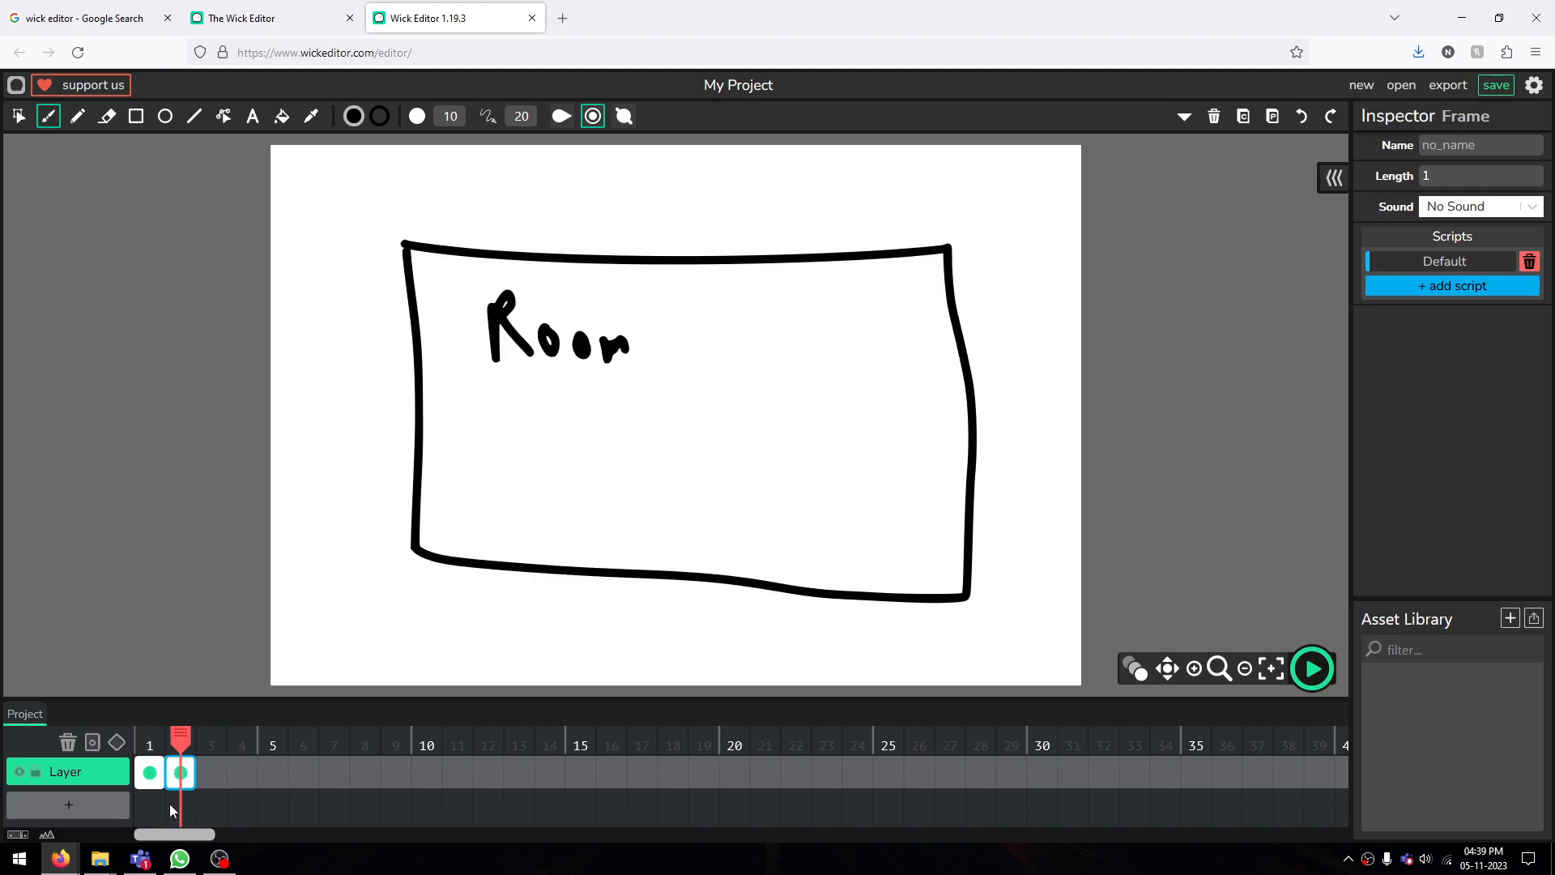
{"action": "left_click", "coordinate": [150, 772]}
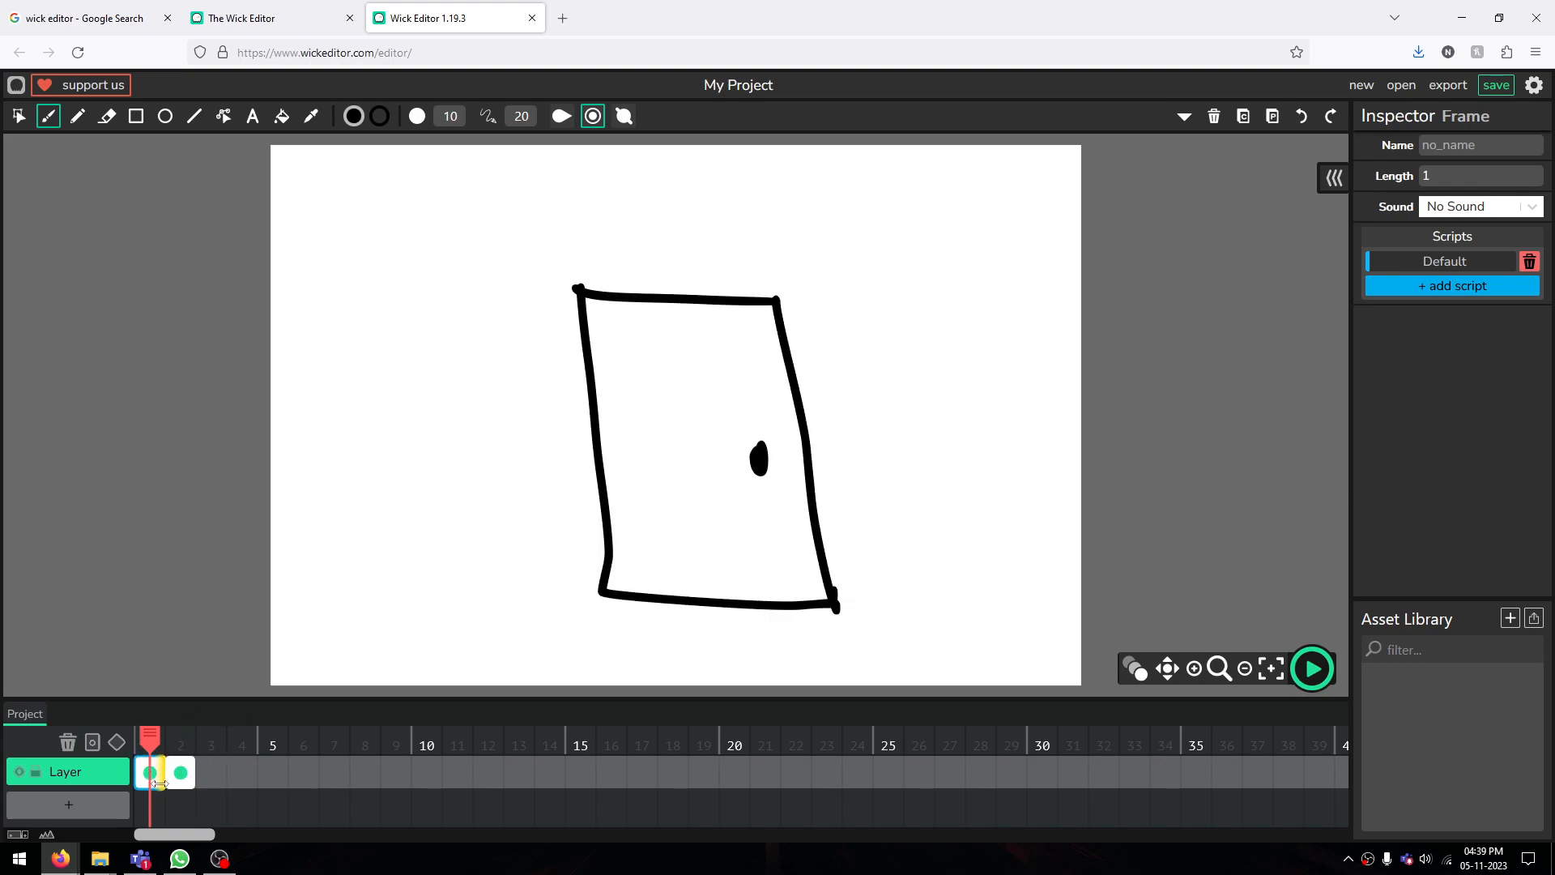
{"action": "left_click", "coordinate": [1317, 676]}
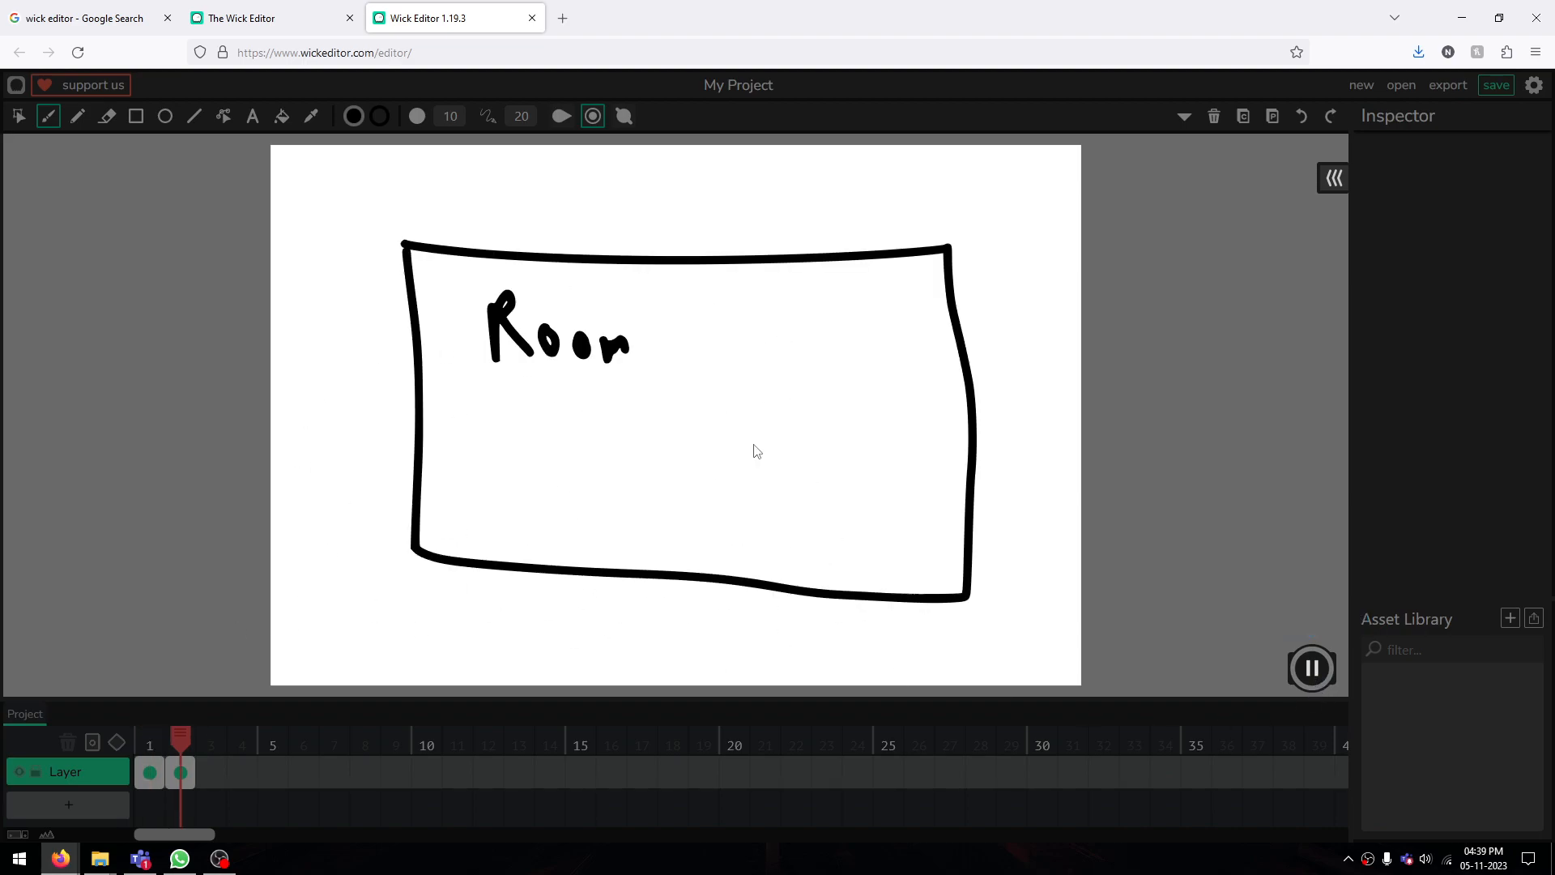
{"action": "left_click", "coordinate": [1310, 669]}
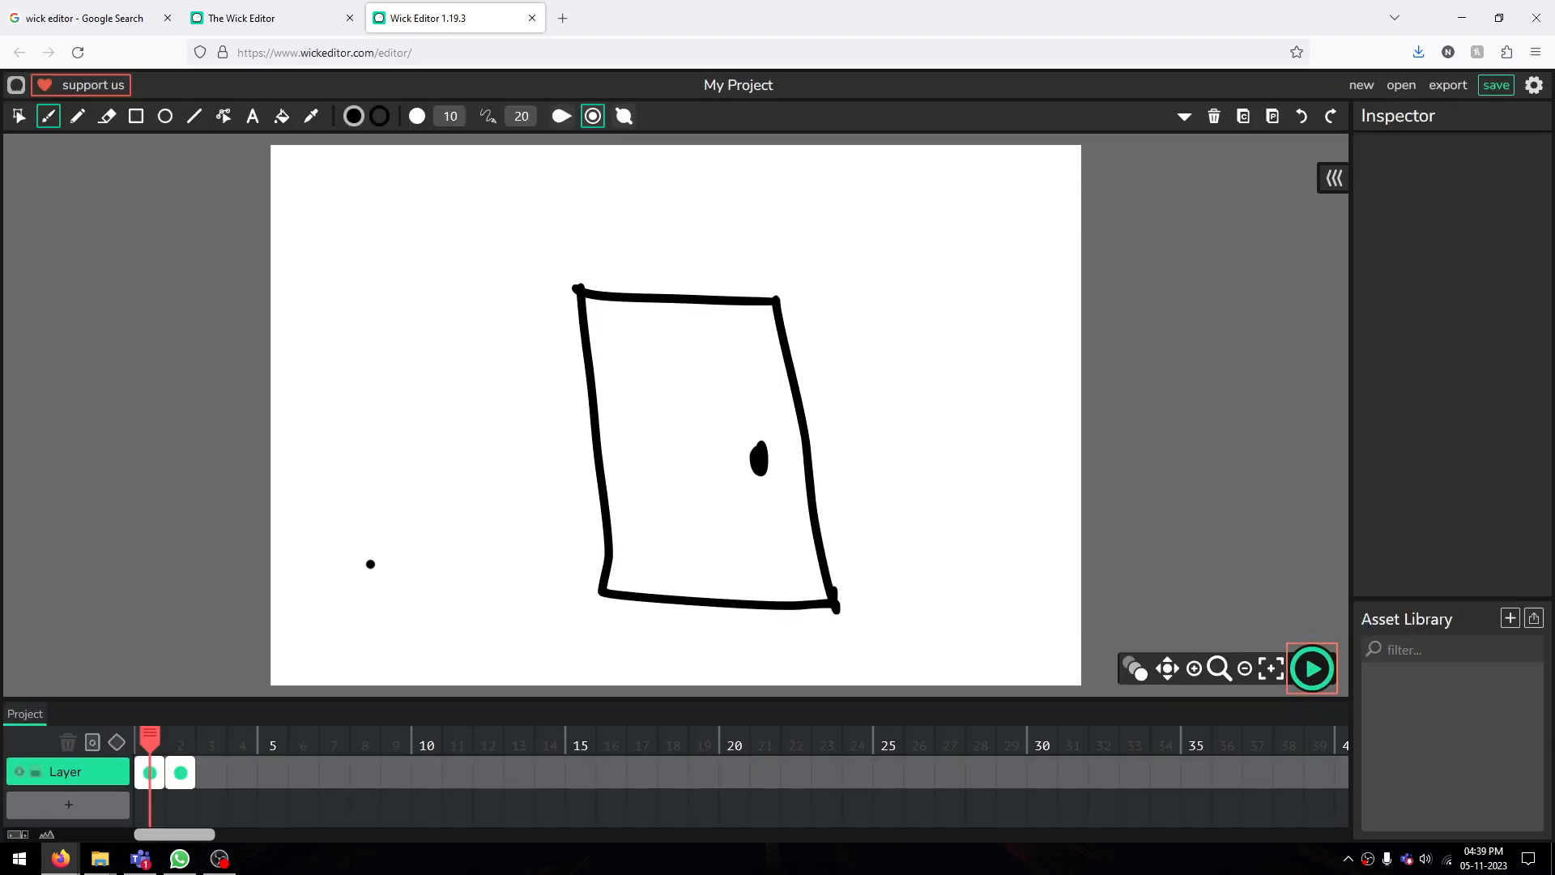
Examine frame 1's Default script in the Code Editor and the event scripts that can be added to the frame
{"action": "left_click", "coordinate": [150, 775]}
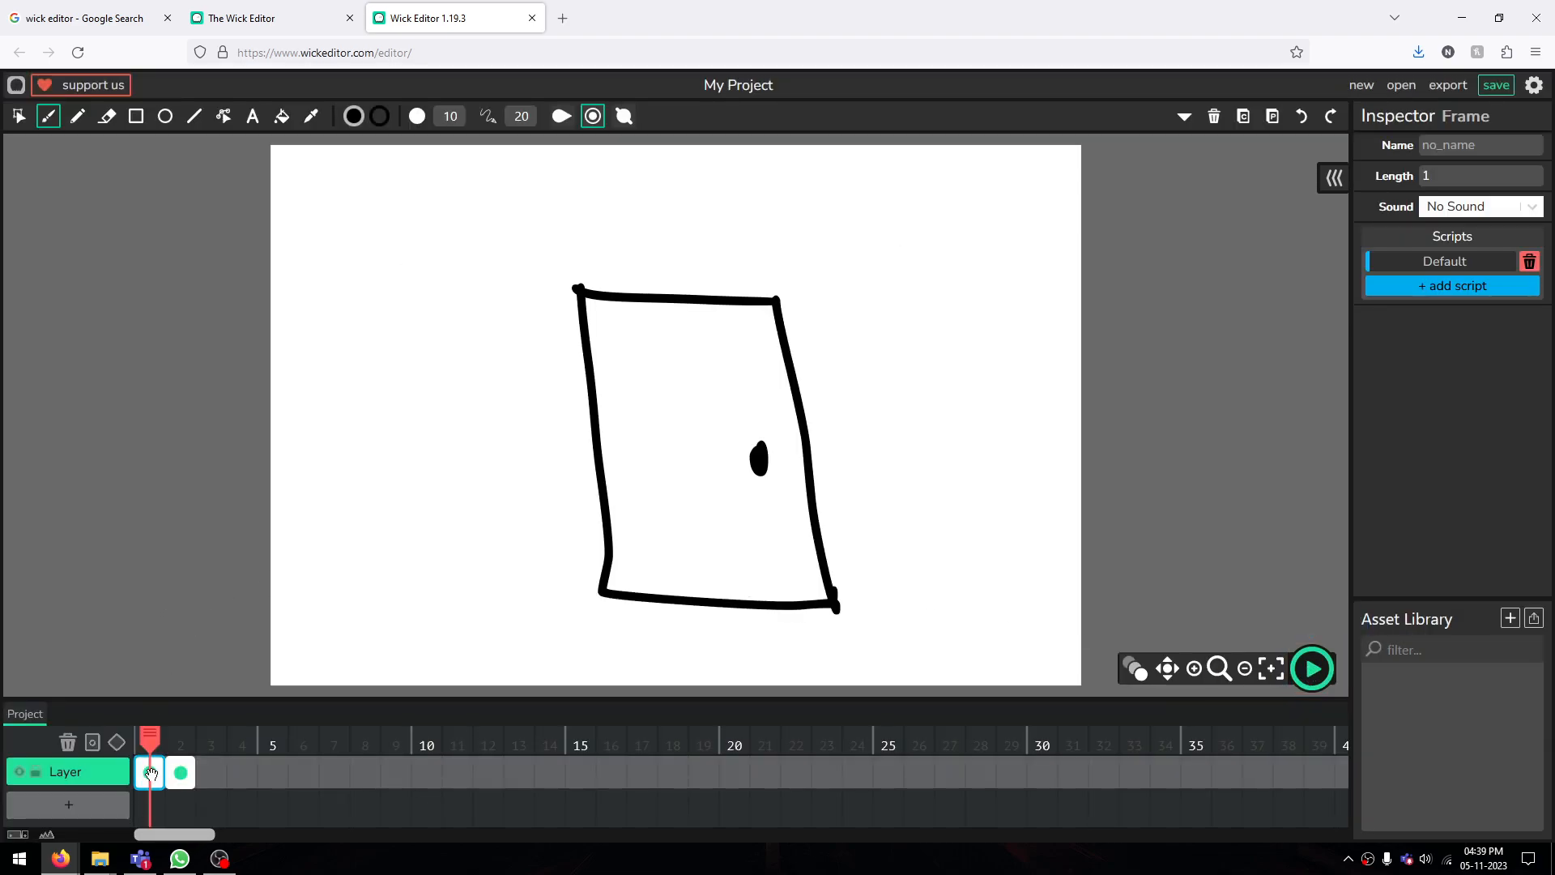
{"action": "left_click", "coordinate": [1446, 262]}
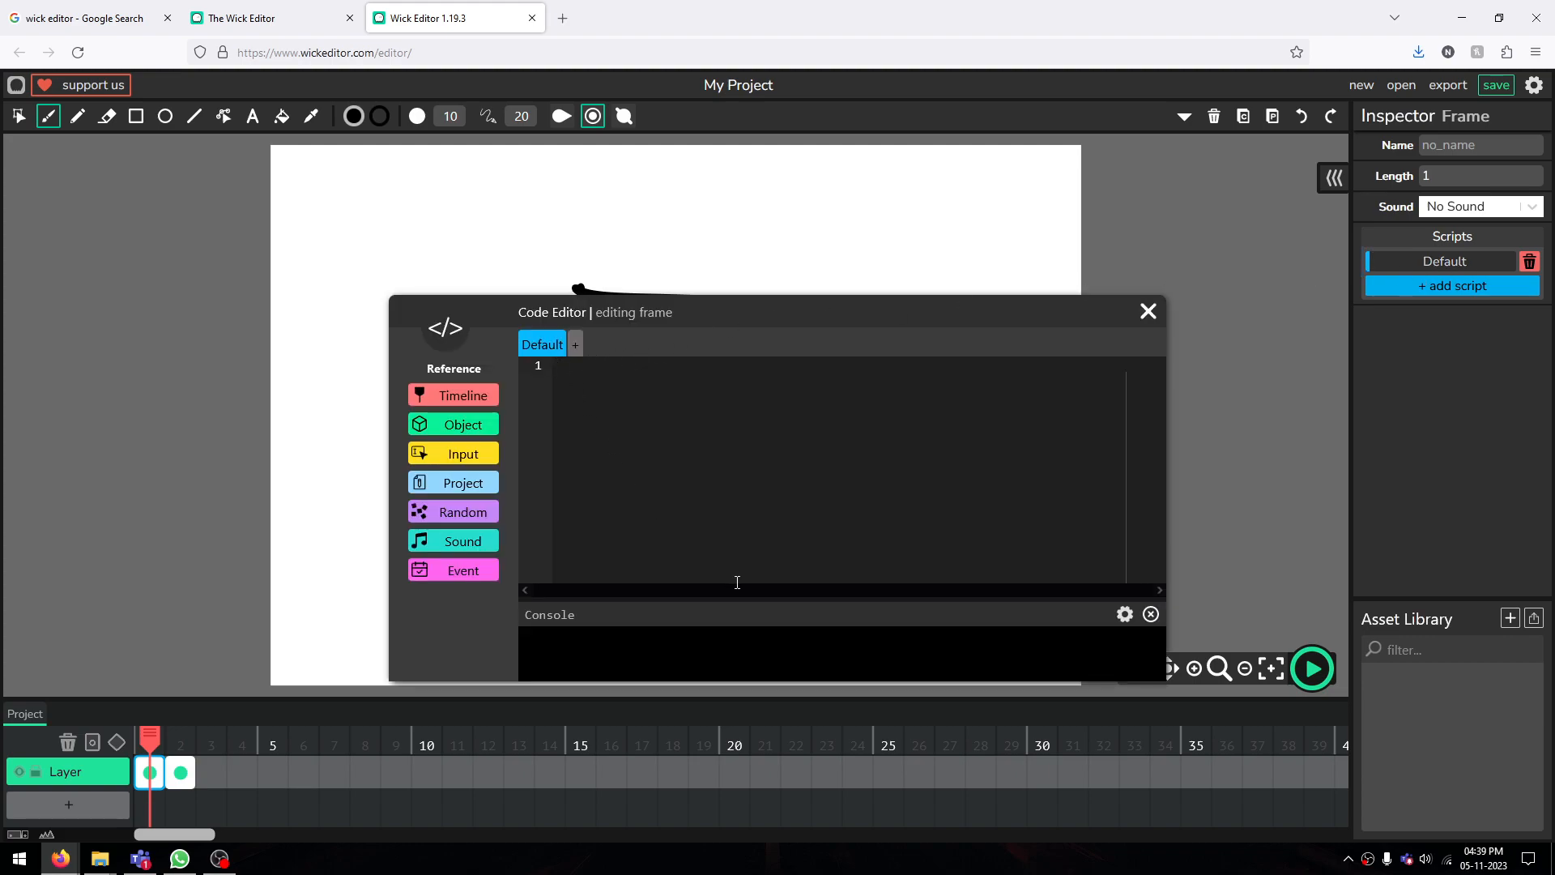
{"action": "mouse_move", "coordinate": [705, 312]}
{"action": "left_mouse_down"}
{"action": "mouse_move", "coordinate": [930, 470]}
{"action": "mouse_move", "coordinate": [674, 299]}
{"action": "mouse_move", "coordinate": [647, 260]}
{"action": "left_mouse_up"}
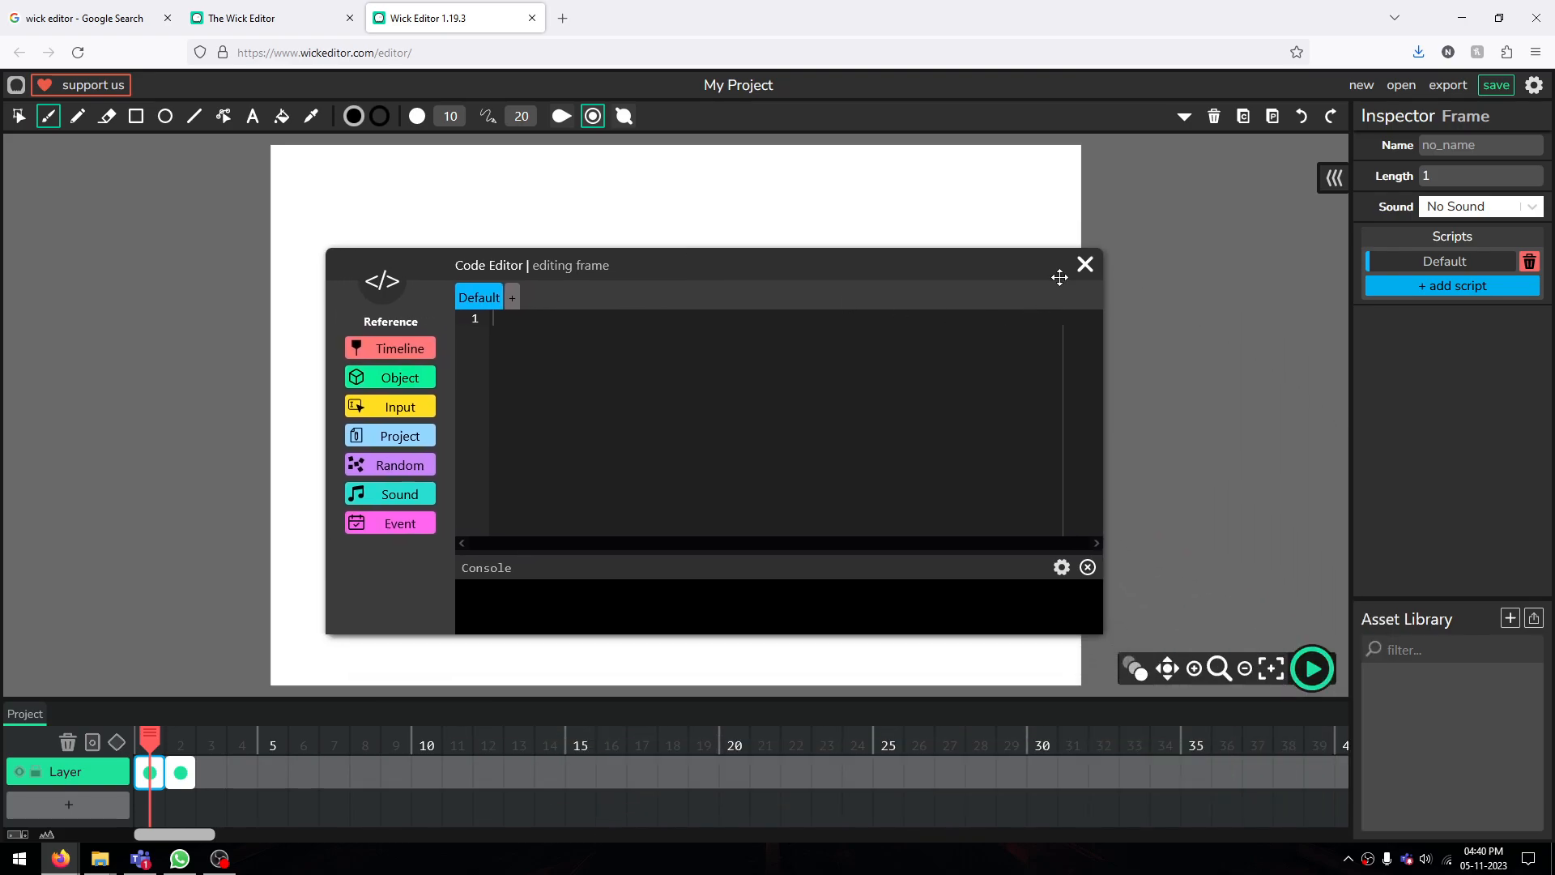
{"action": "left_click", "coordinate": [1083, 261]}
{"action": "left_click", "coordinate": [1407, 294]}
{"action": "scroll", "coordinate": [687, 392], "scroll_direction": "down", "scroll_amount": 1}
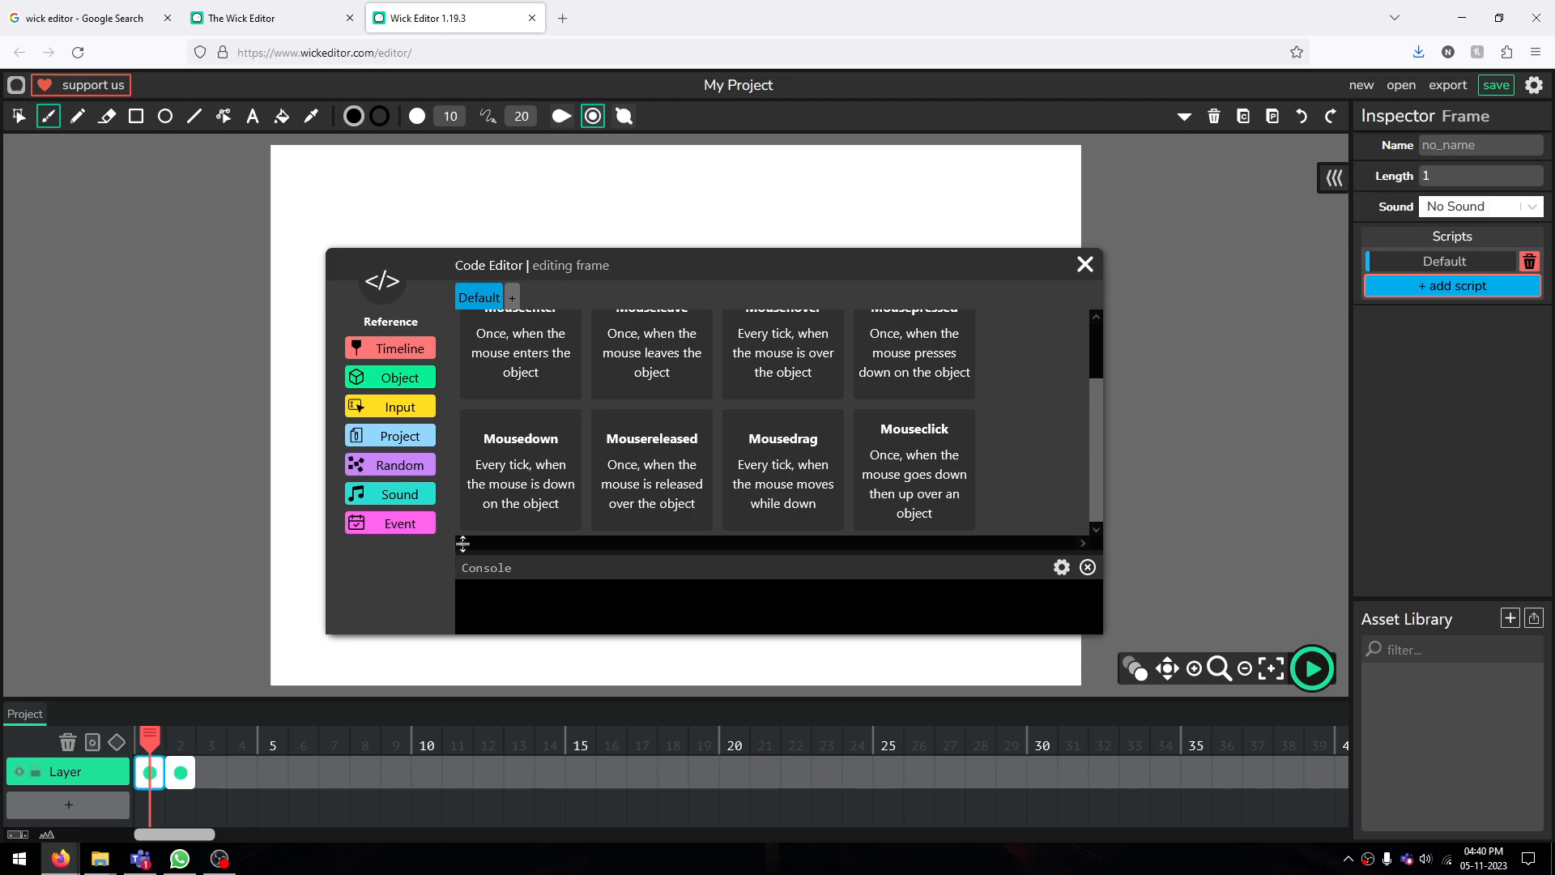
{"action": "left_click", "coordinate": [1085, 263]}
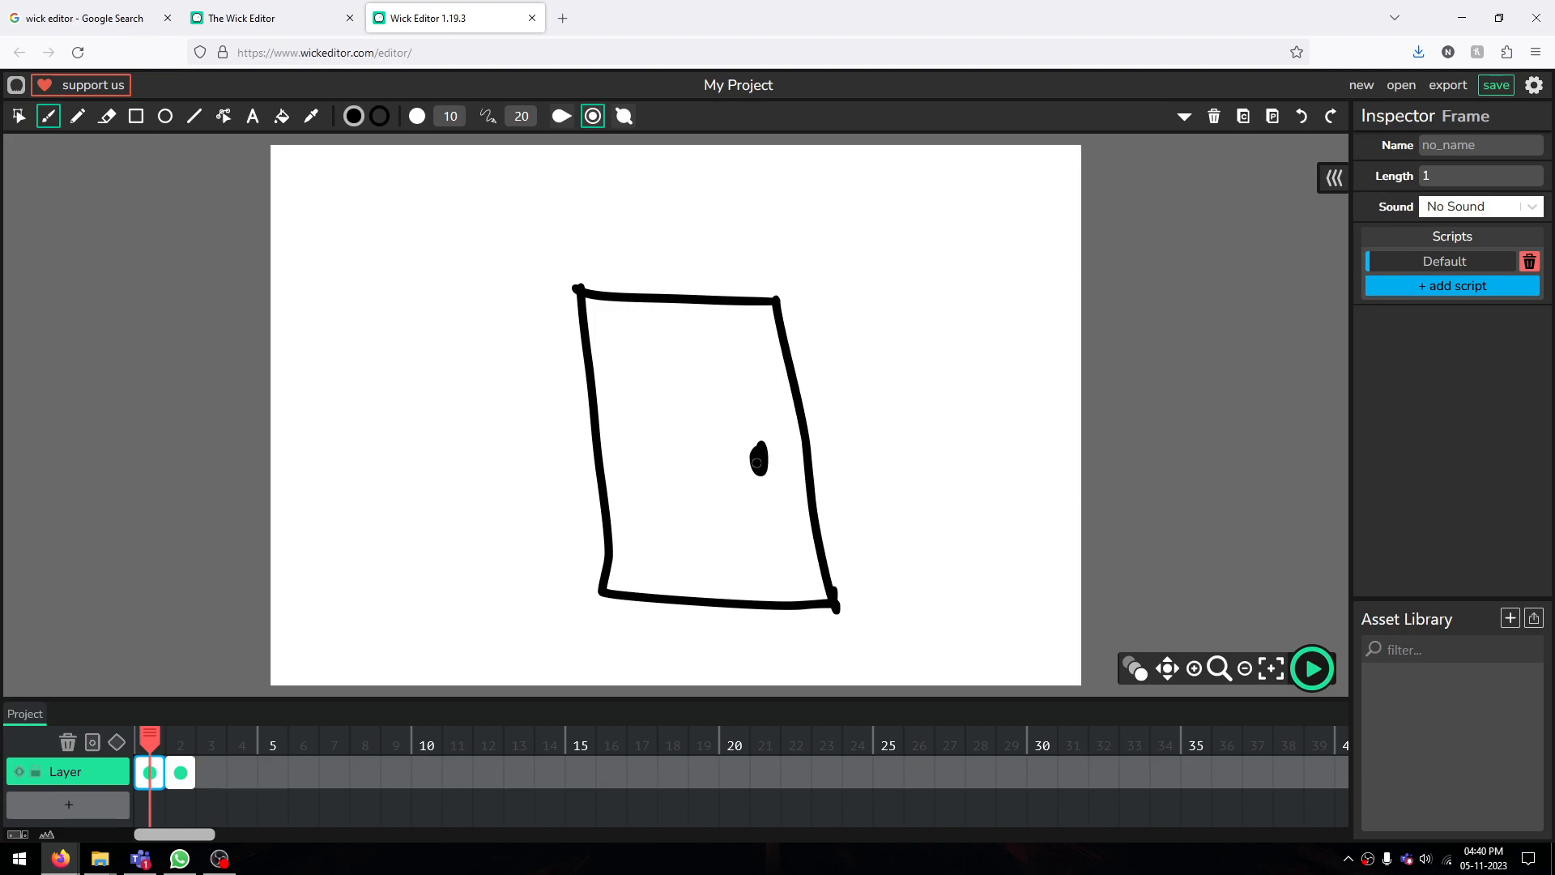
Add the Timeline command stop() to the Default script of frame 1 and close the Code Editor
{"action": "left_click", "coordinate": [174, 776]}
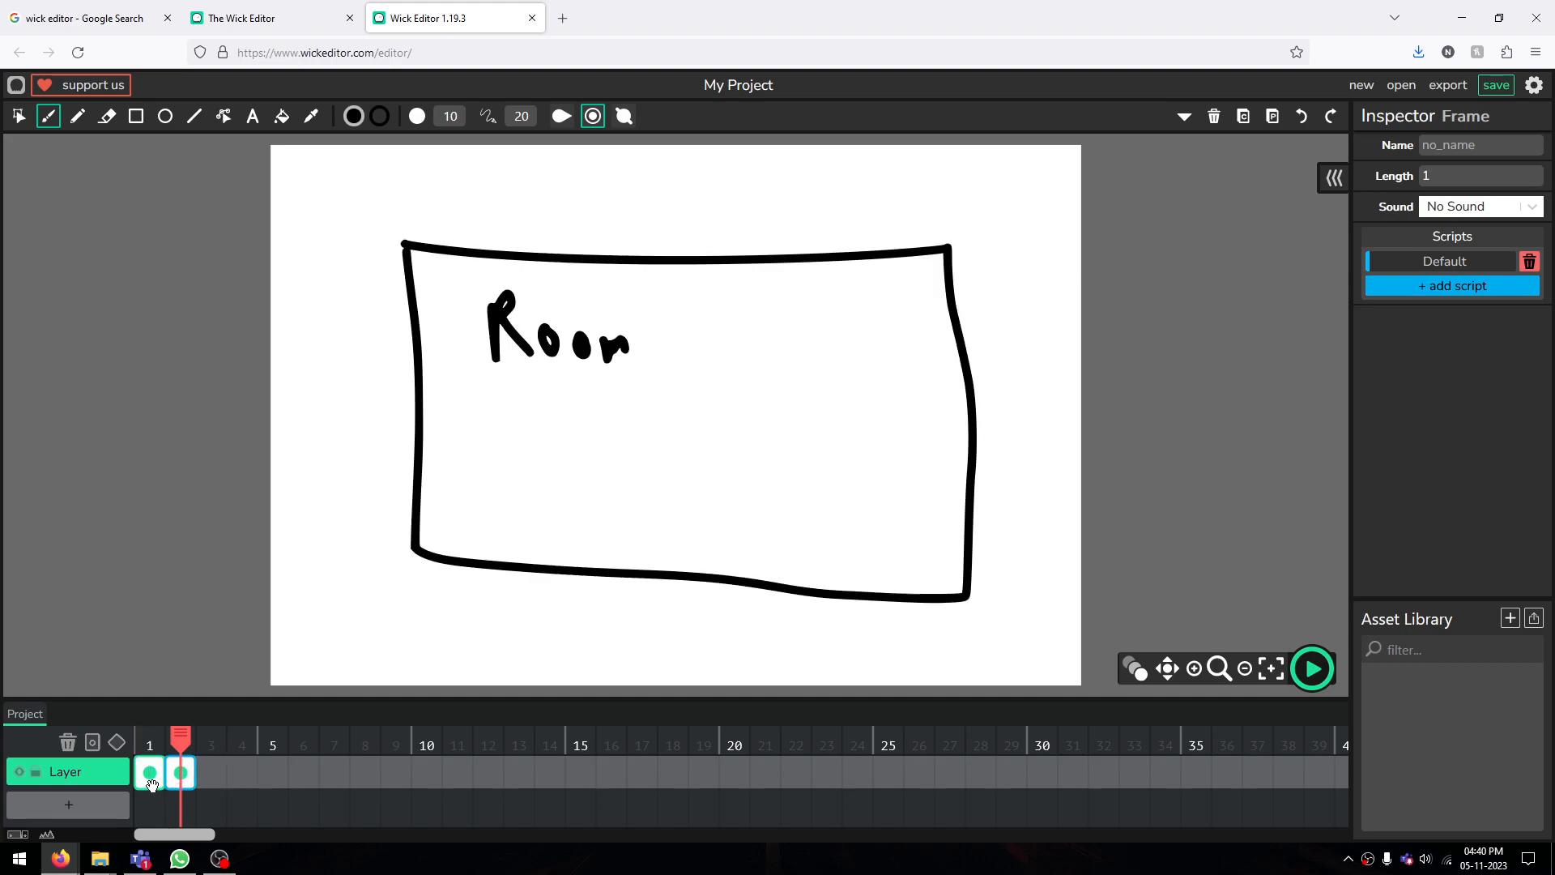
{"action": "left_click", "coordinate": [152, 779]}
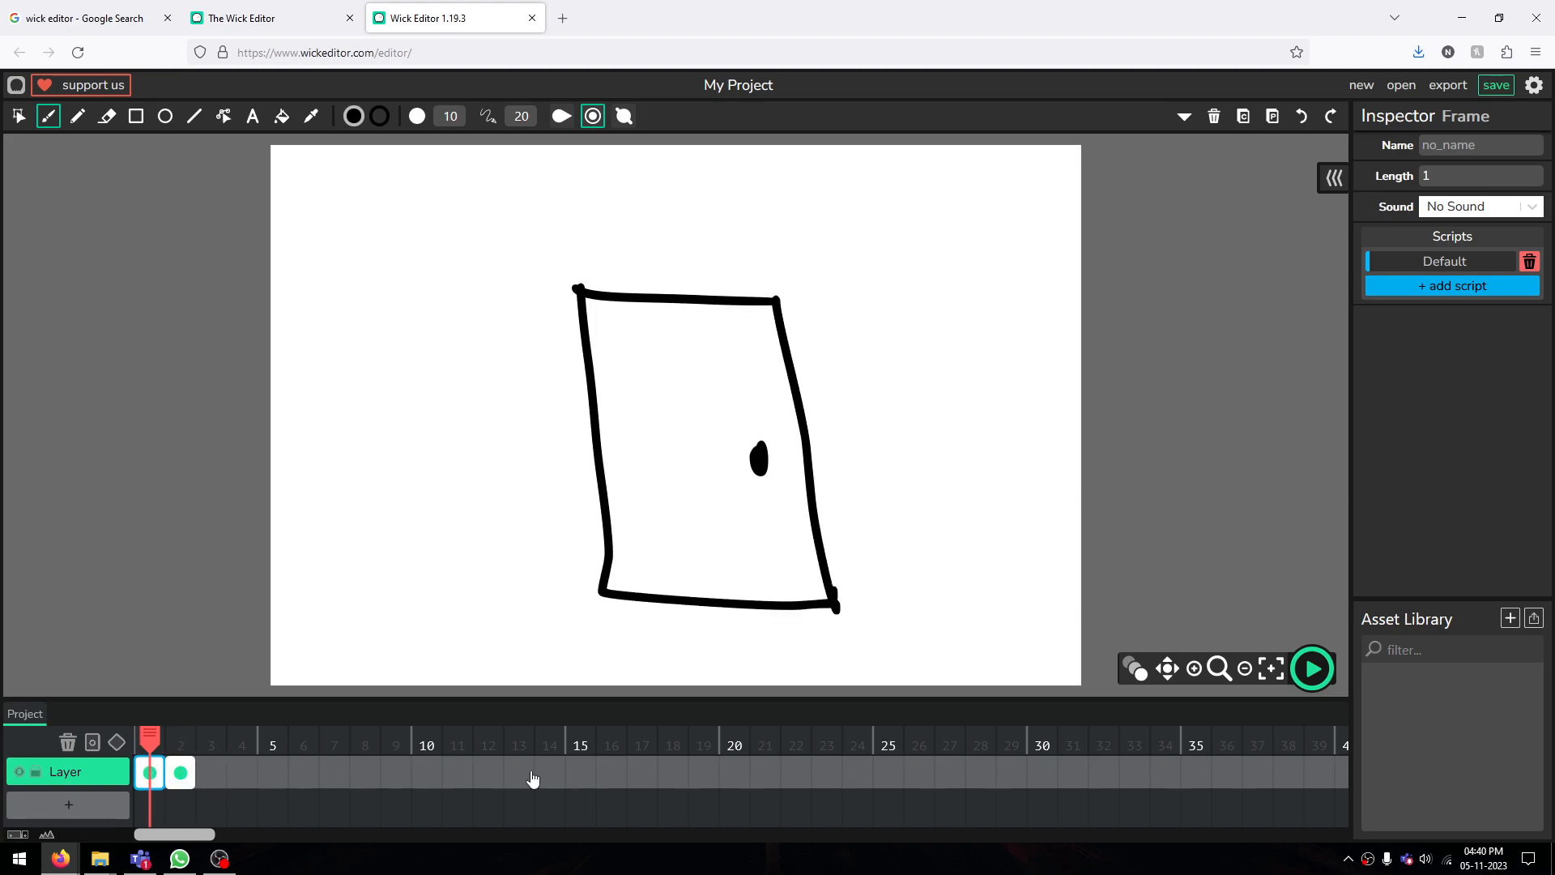
{"action": "left_click", "coordinate": [1433, 266]}
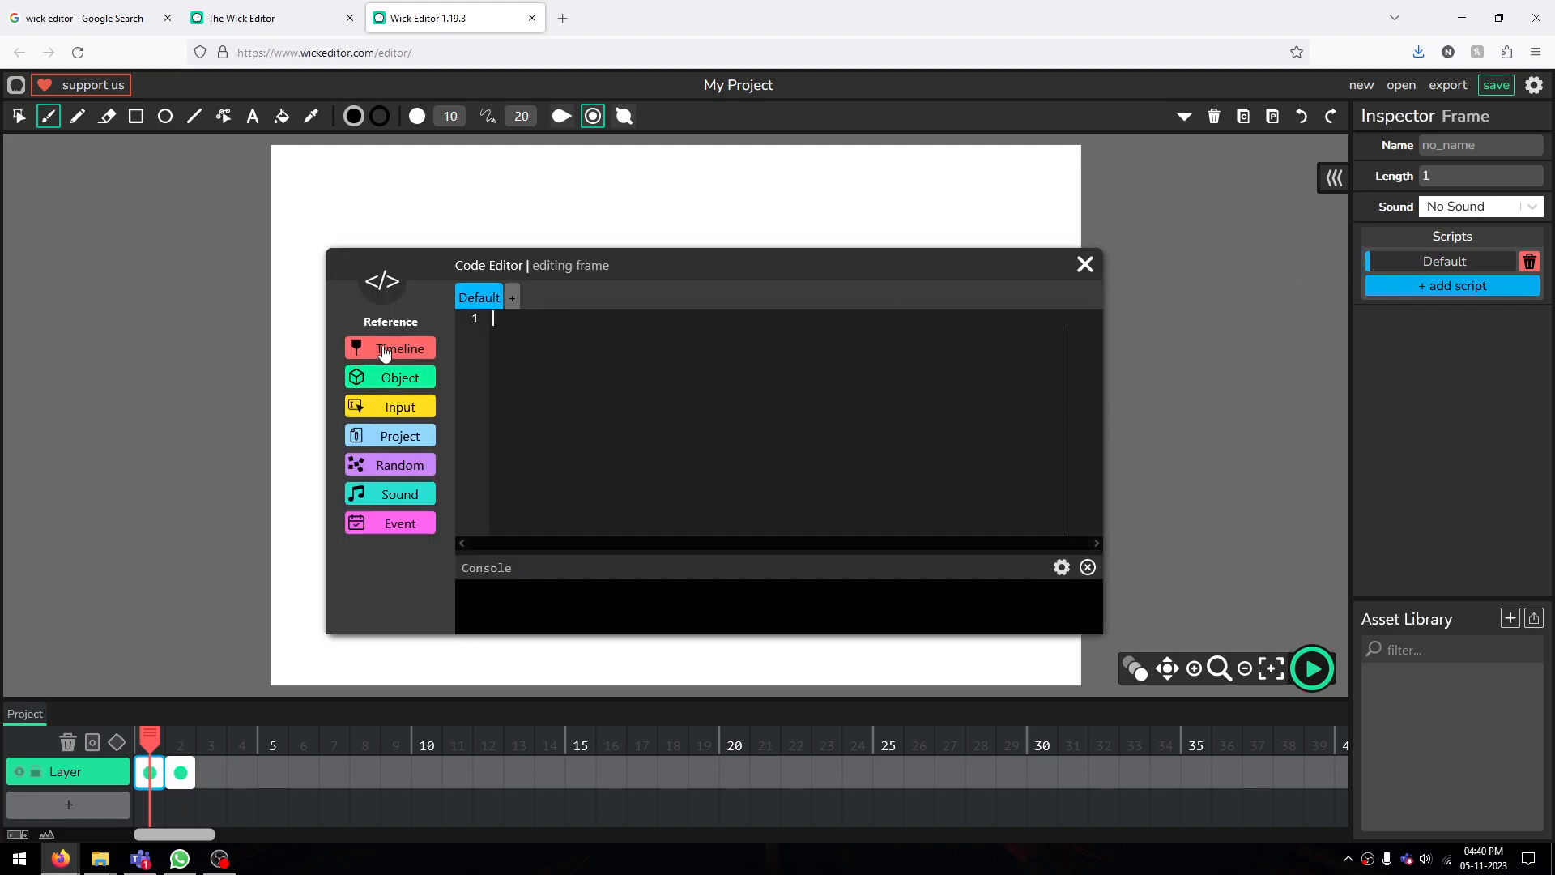
{"action": "left_click", "coordinate": [409, 348]}
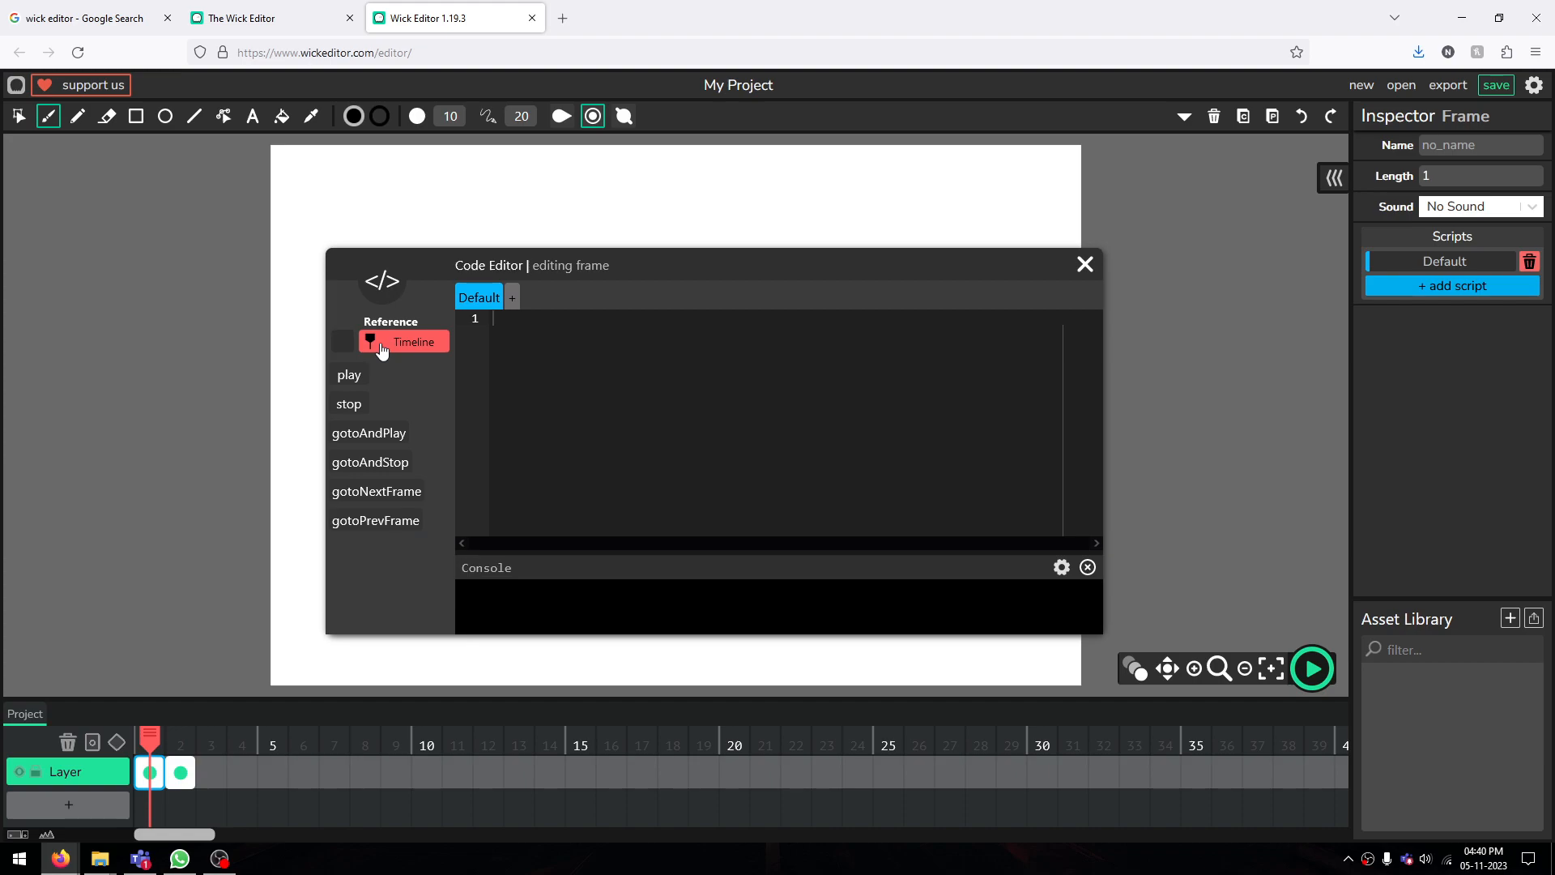
{"action": "left_click", "coordinate": [351, 409]}
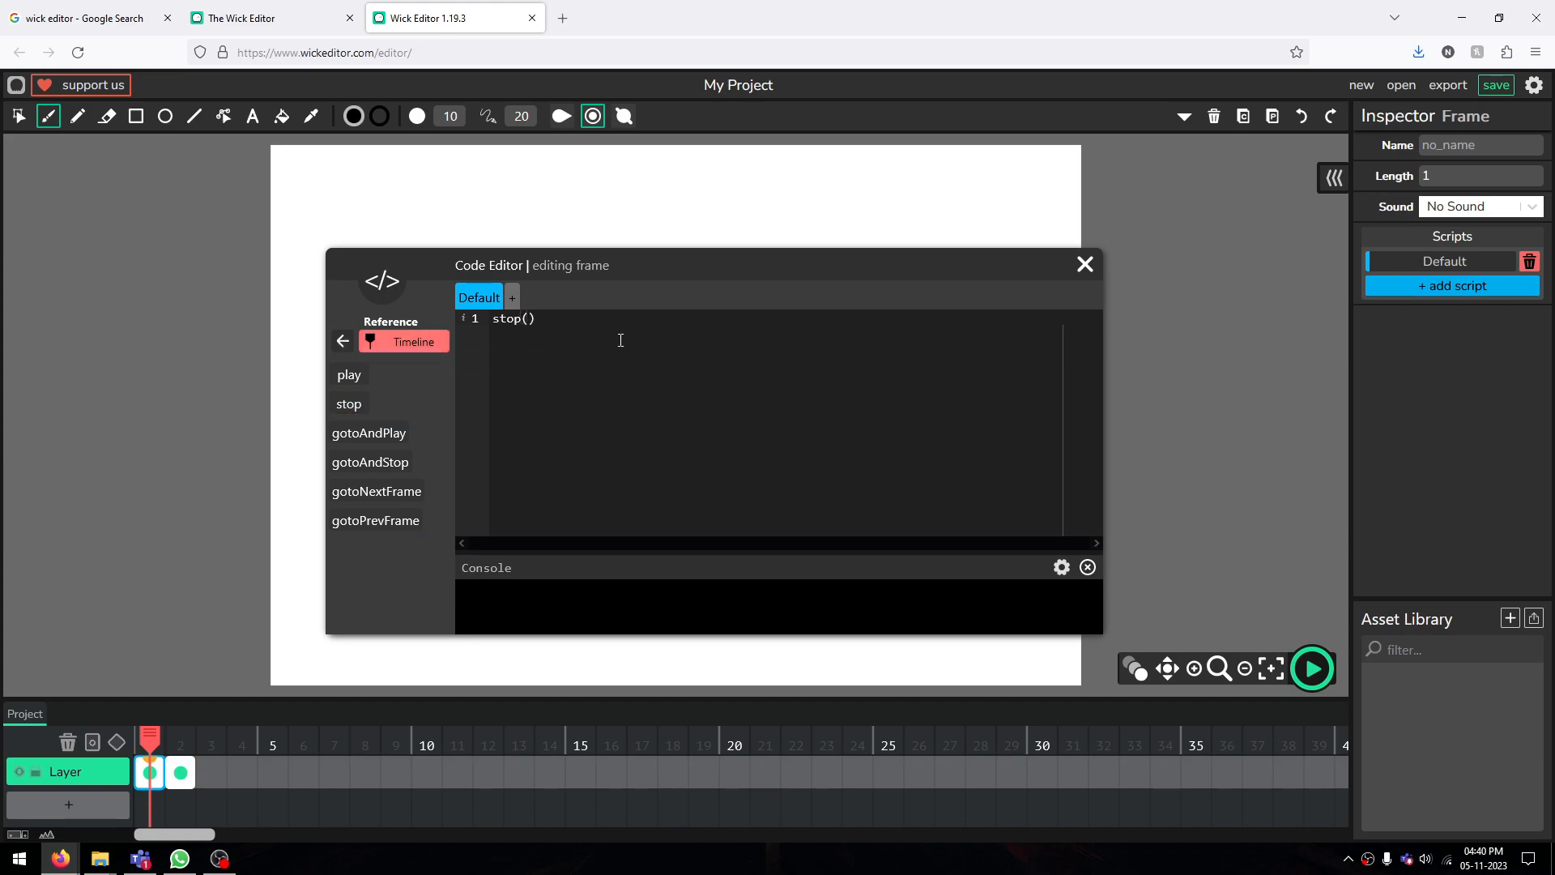
{"action": "left_click_drag", "start_coordinate": [531, 329], "coordinate": [472, 316]}
{"action": "left_click", "coordinate": [649, 350]}
{"action": "left_click_drag", "start_coordinate": [672, 265], "coordinate": [689, 264]}
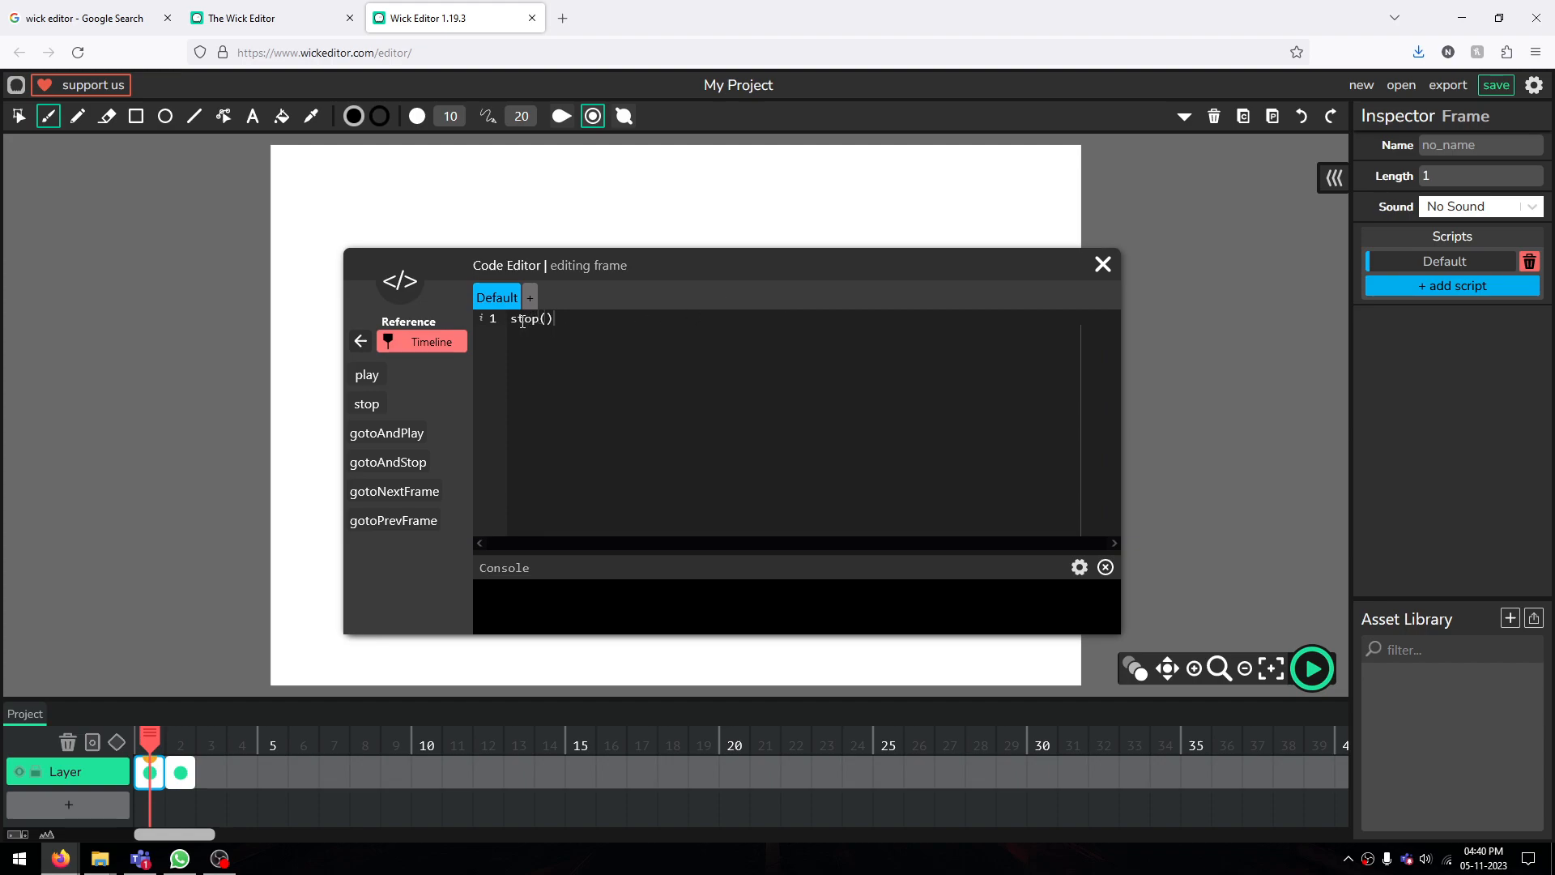
{"action": "left_click", "coordinate": [1102, 266]}
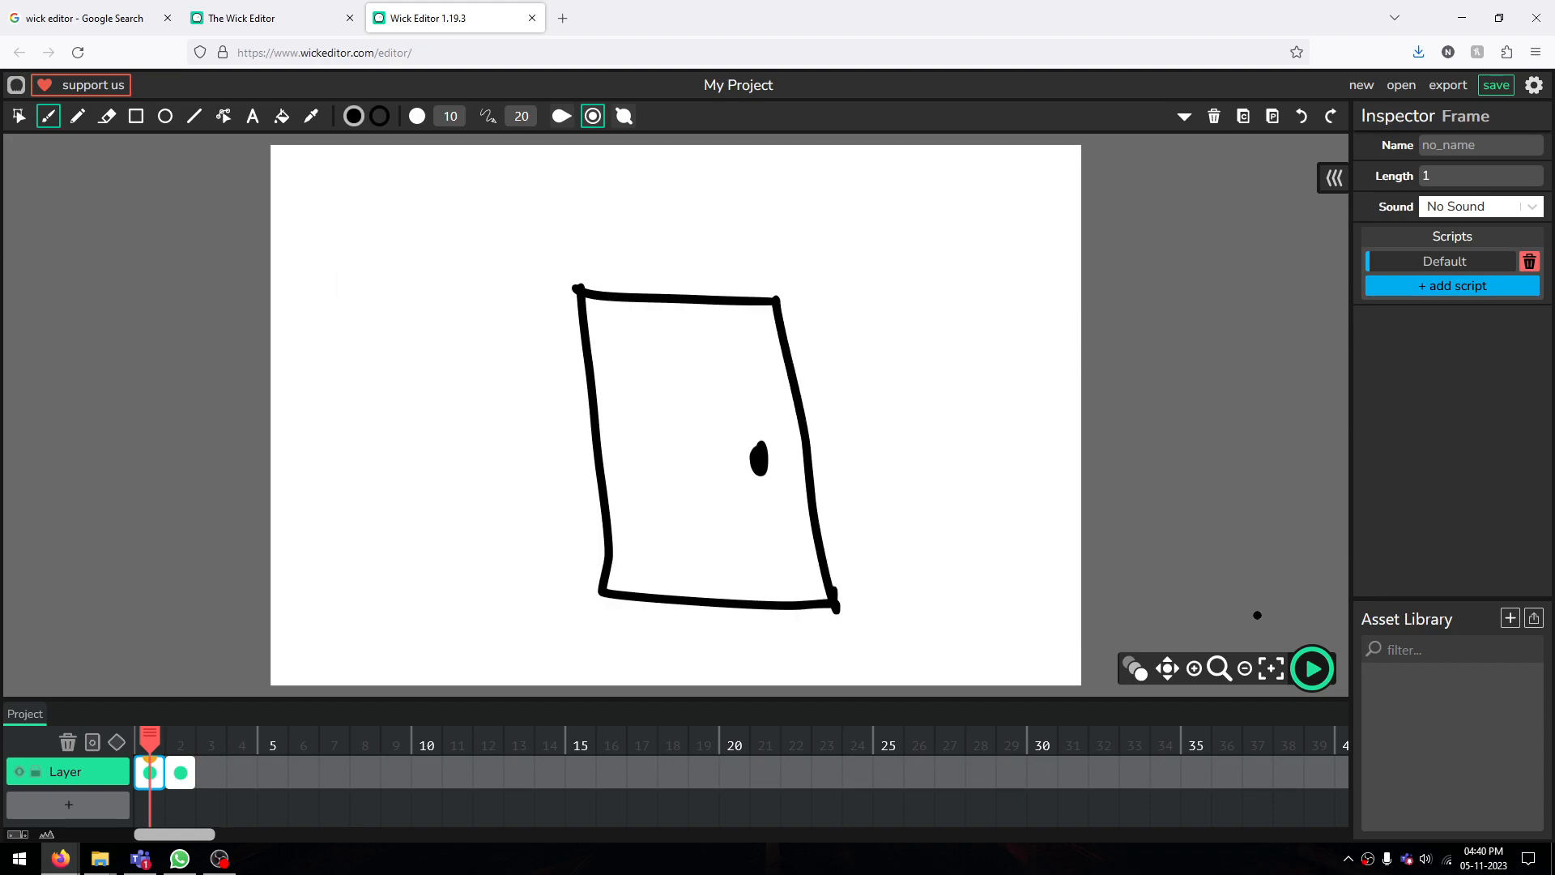
Play the project to test the stop script, end the preview, and select frame 1
{"action": "left_click", "coordinate": [1313, 674]}
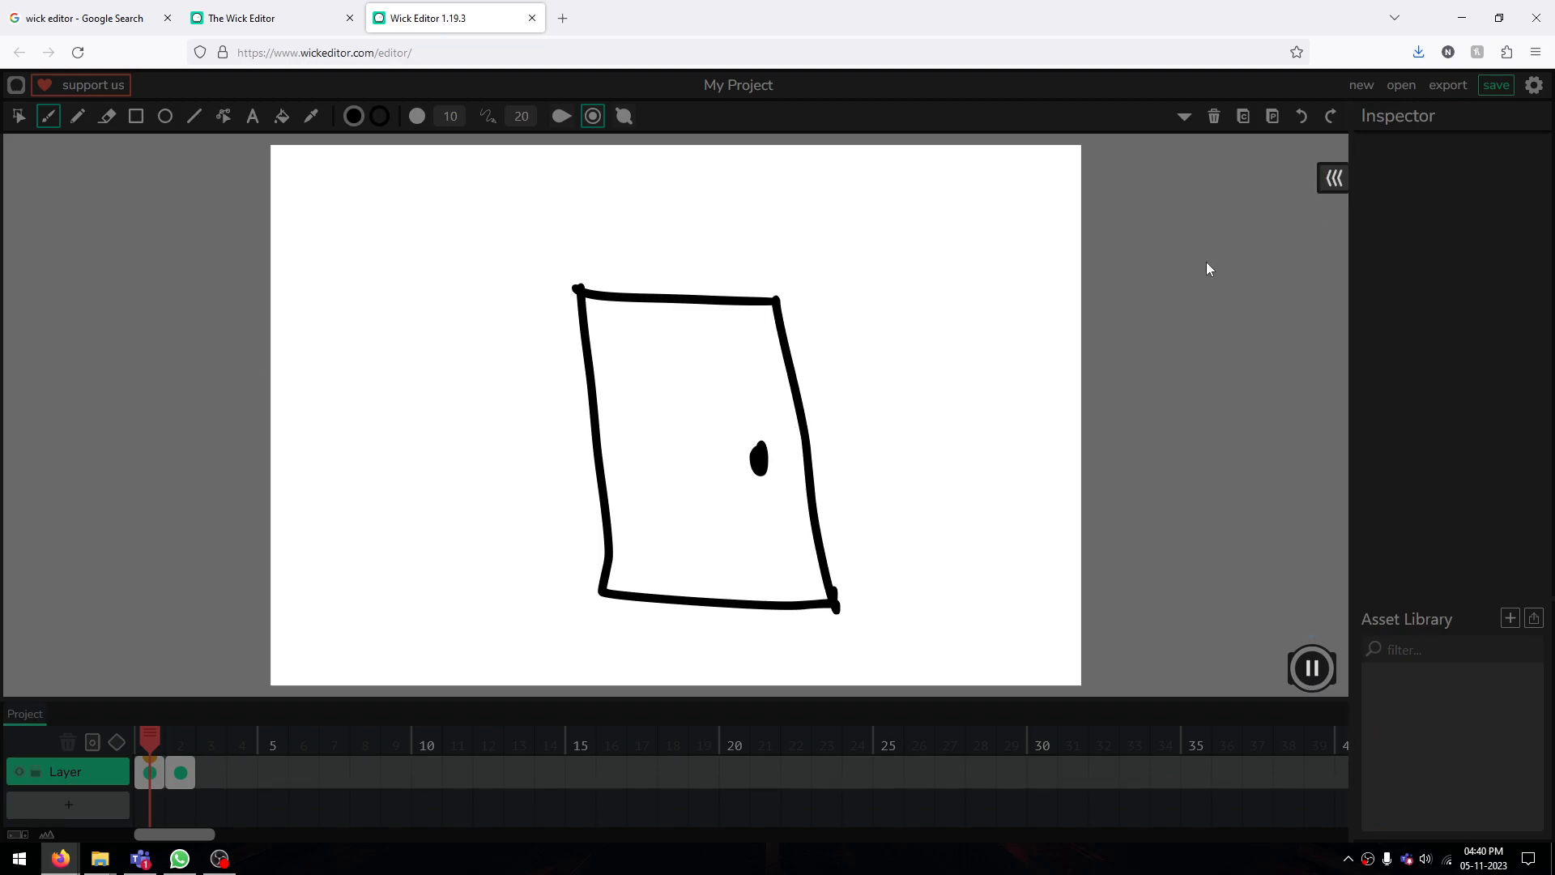
{"action": "left_click", "coordinate": [1314, 674]}
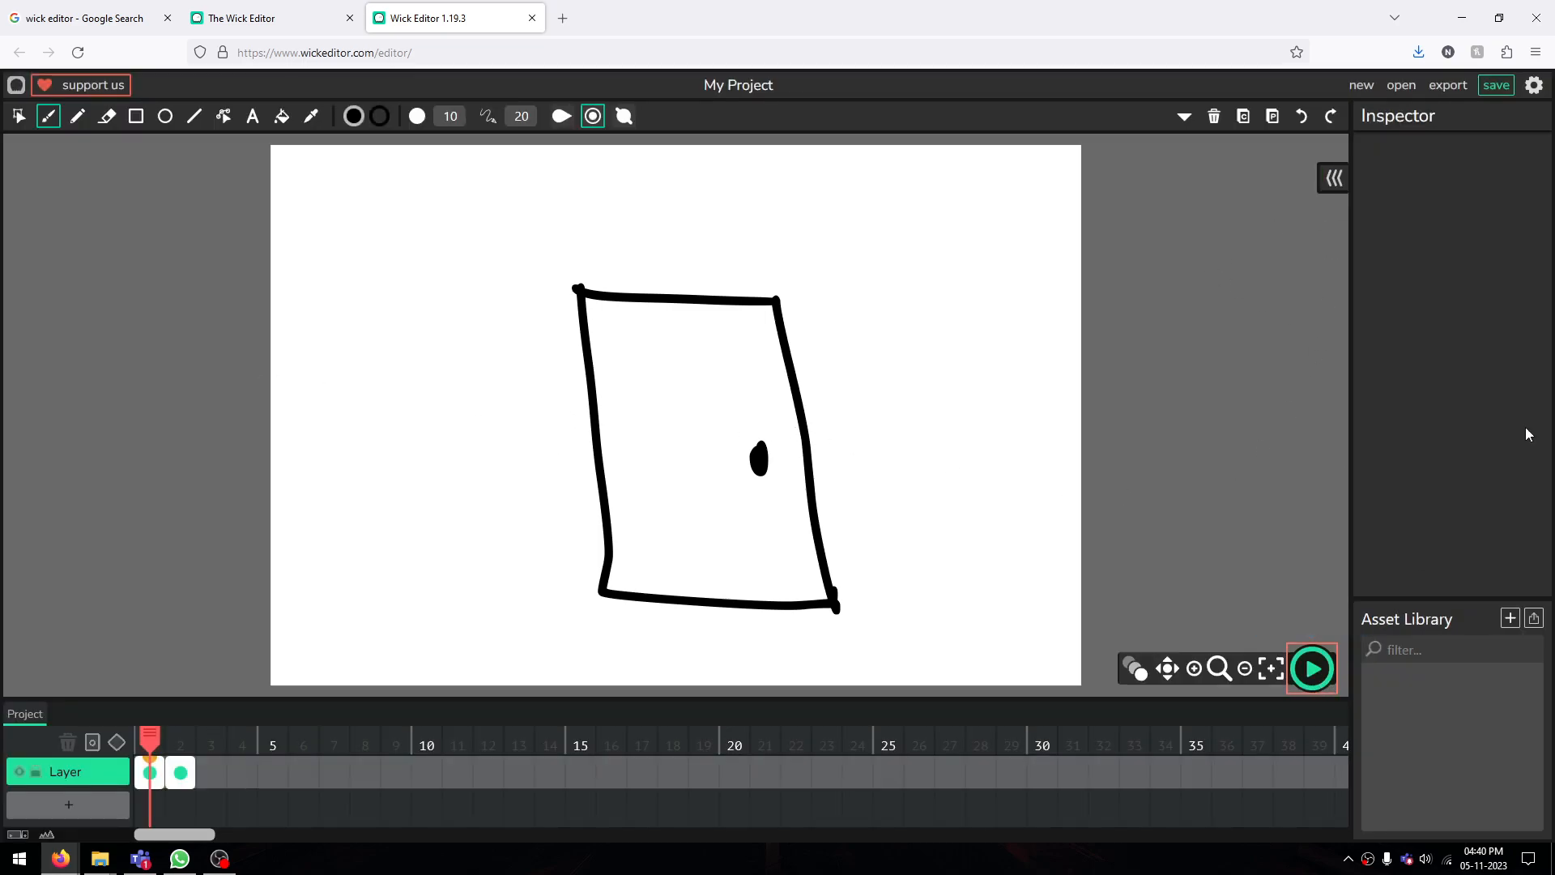
{"action": "left_click", "coordinate": [150, 772]}
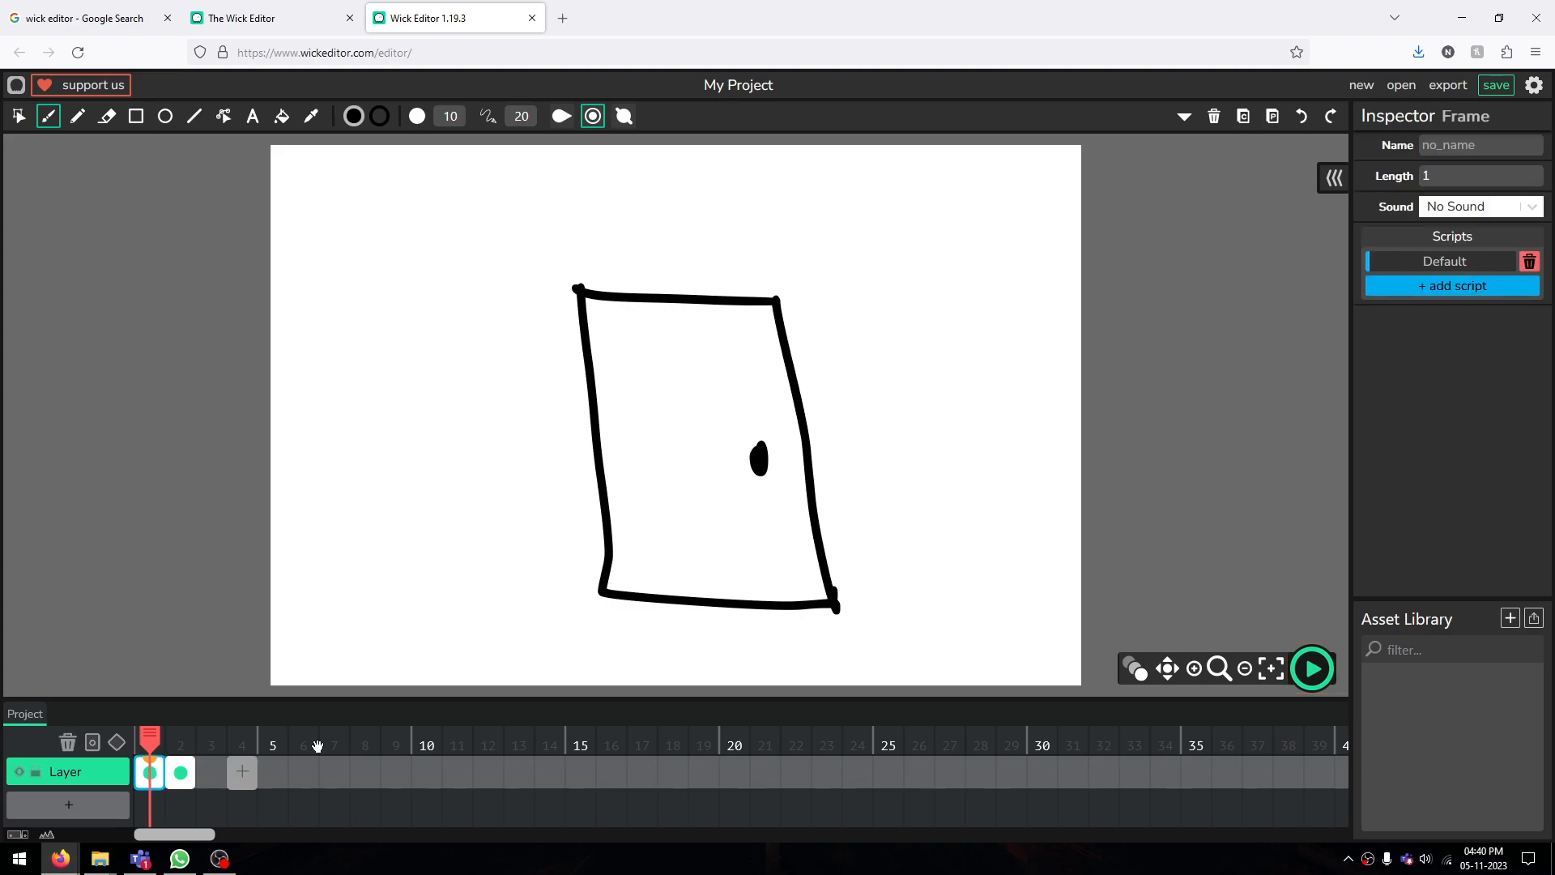
Select the doorknob shape on the door and convert it into a button
{"action": "left_click", "coordinate": [20, 117]}
{"action": "left_click_drag", "start_coordinate": [729, 430], "coordinate": [790, 487]}
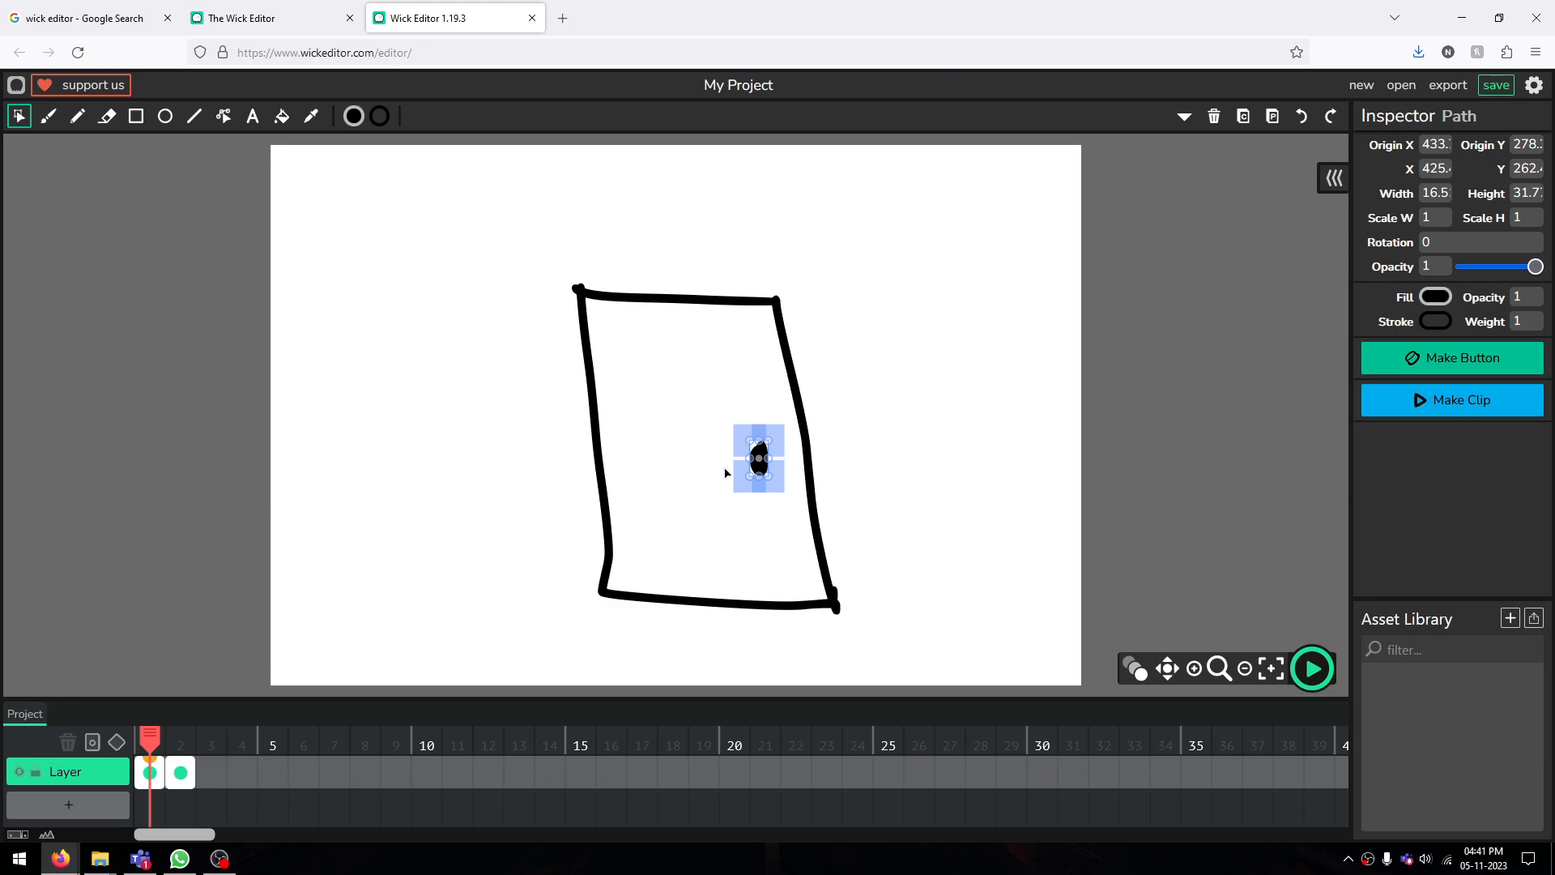
{"action": "left_click", "coordinate": [1456, 372]}
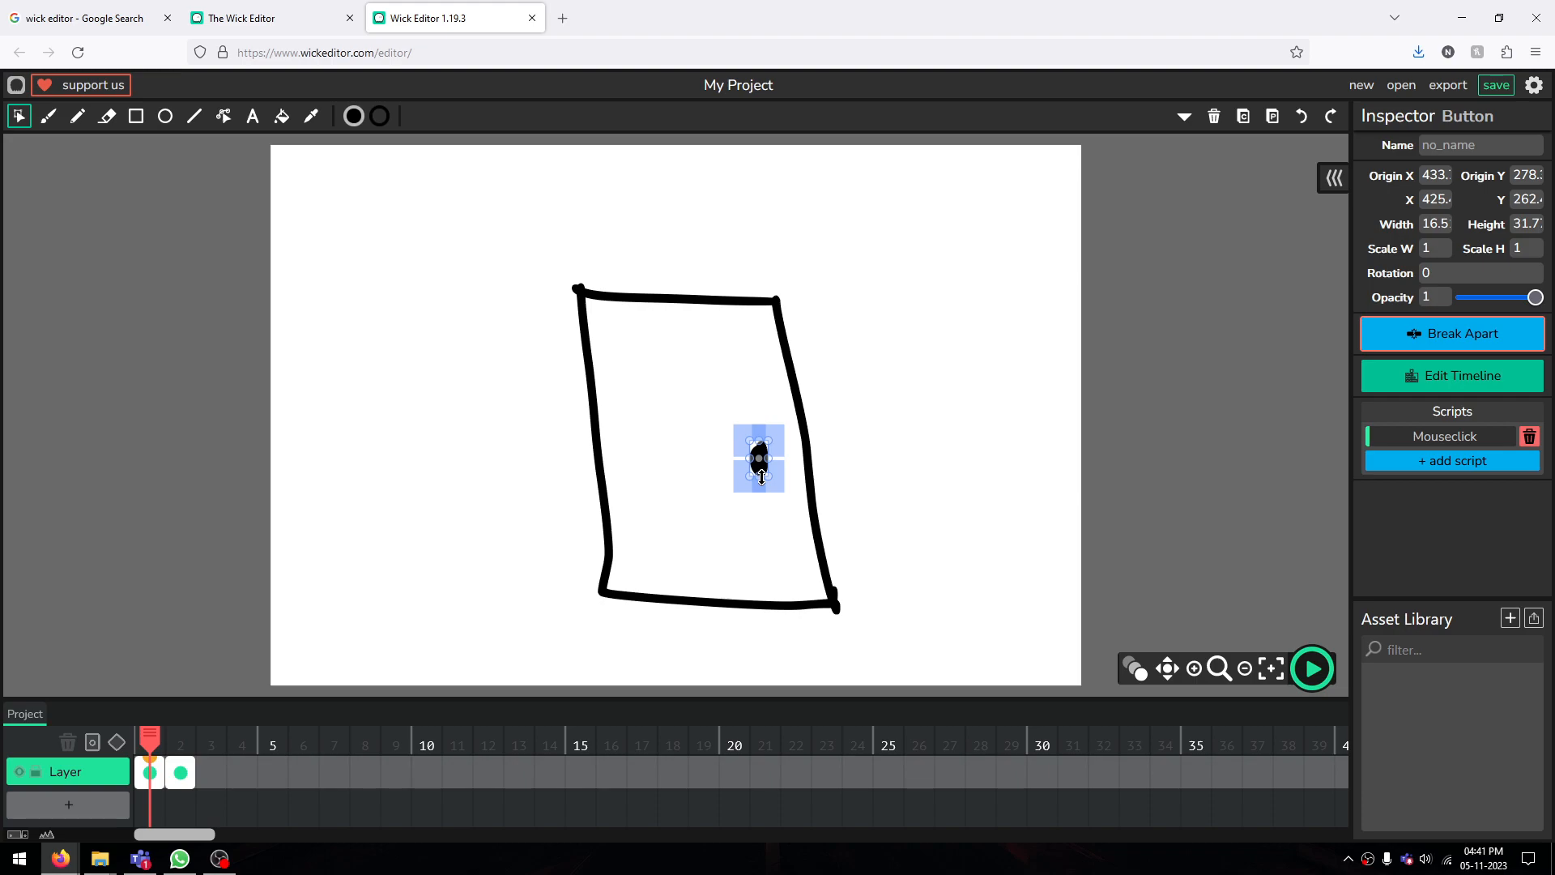
Add gotoAndStop(2) to the doorknob button's Mouseclick script, keeping the Code Editor clear of the timeline
{"action": "left_click", "coordinate": [1442, 443]}
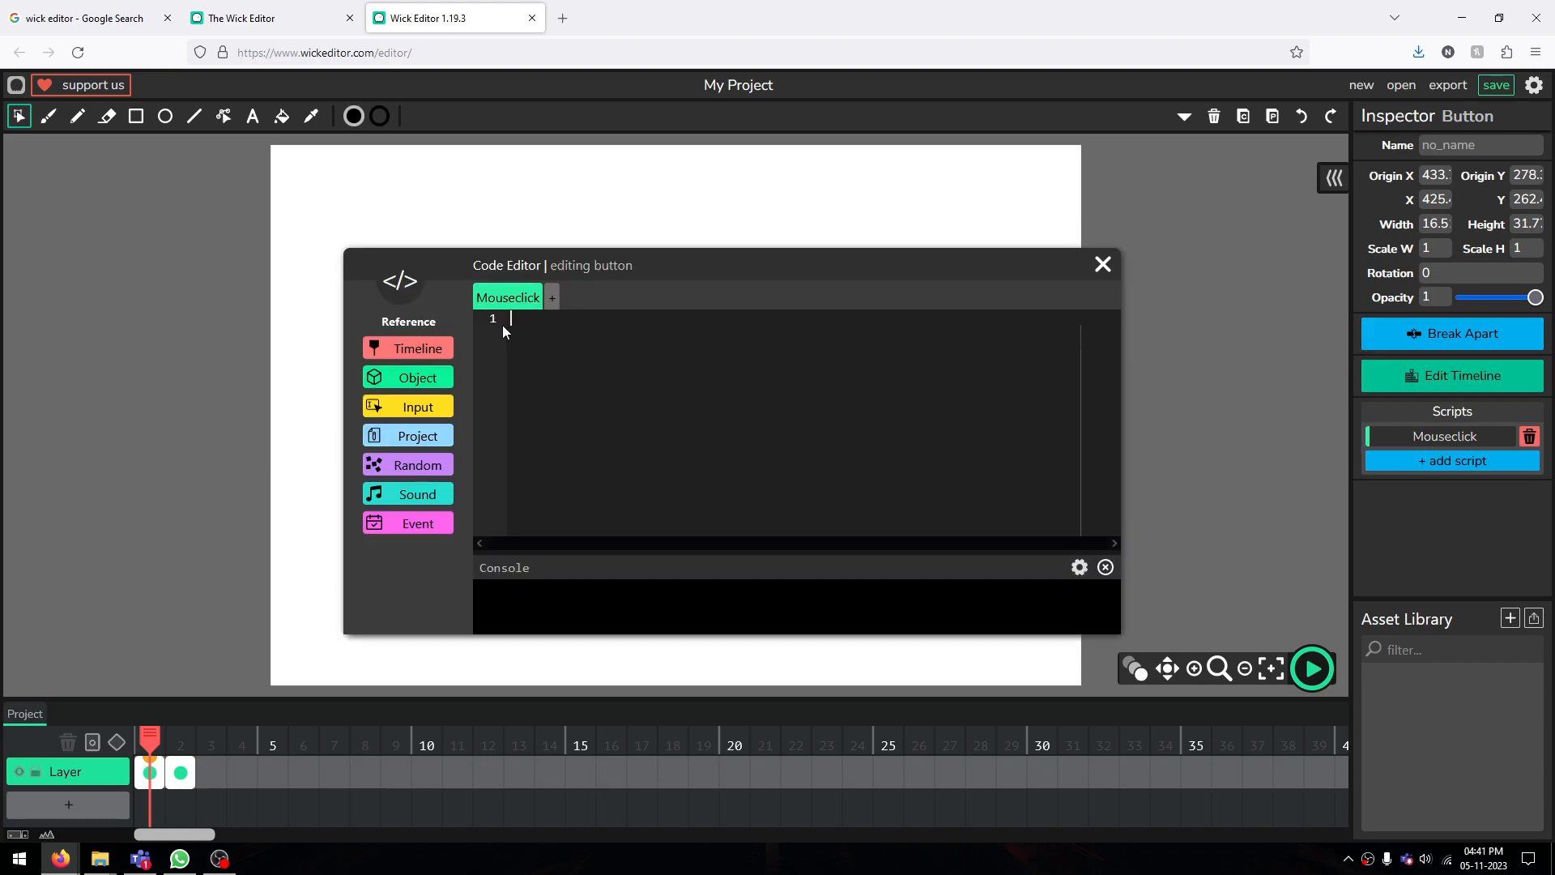
{"action": "left_click_drag", "start_coordinate": [560, 267], "coordinate": [578, 223]}
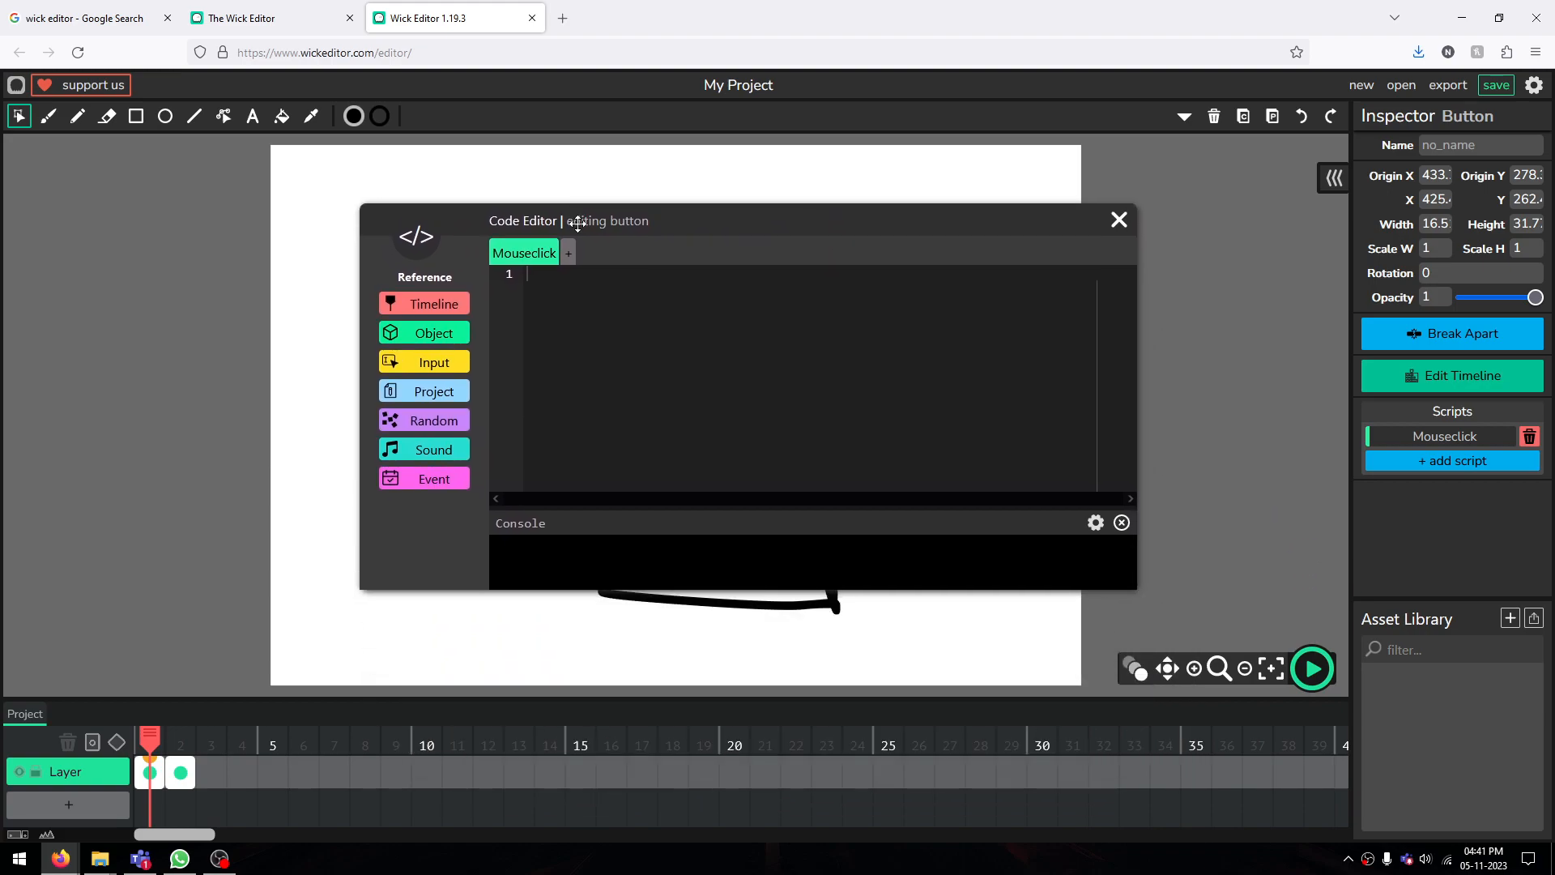
{"action": "left_click", "coordinate": [437, 314]}
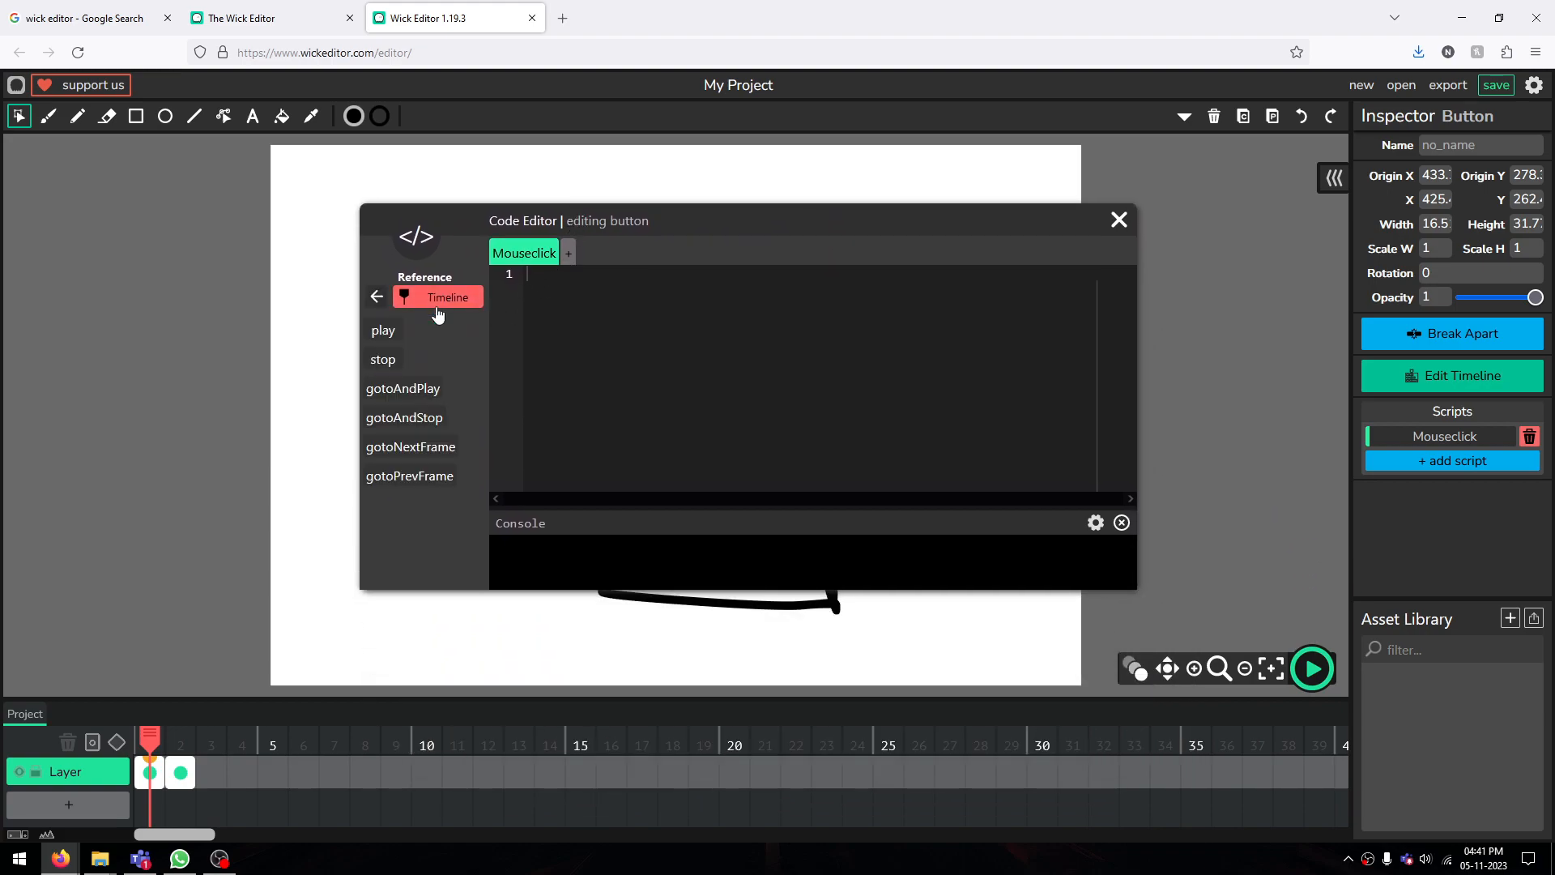
{"action": "mouse_move", "coordinate": [398, 392]}
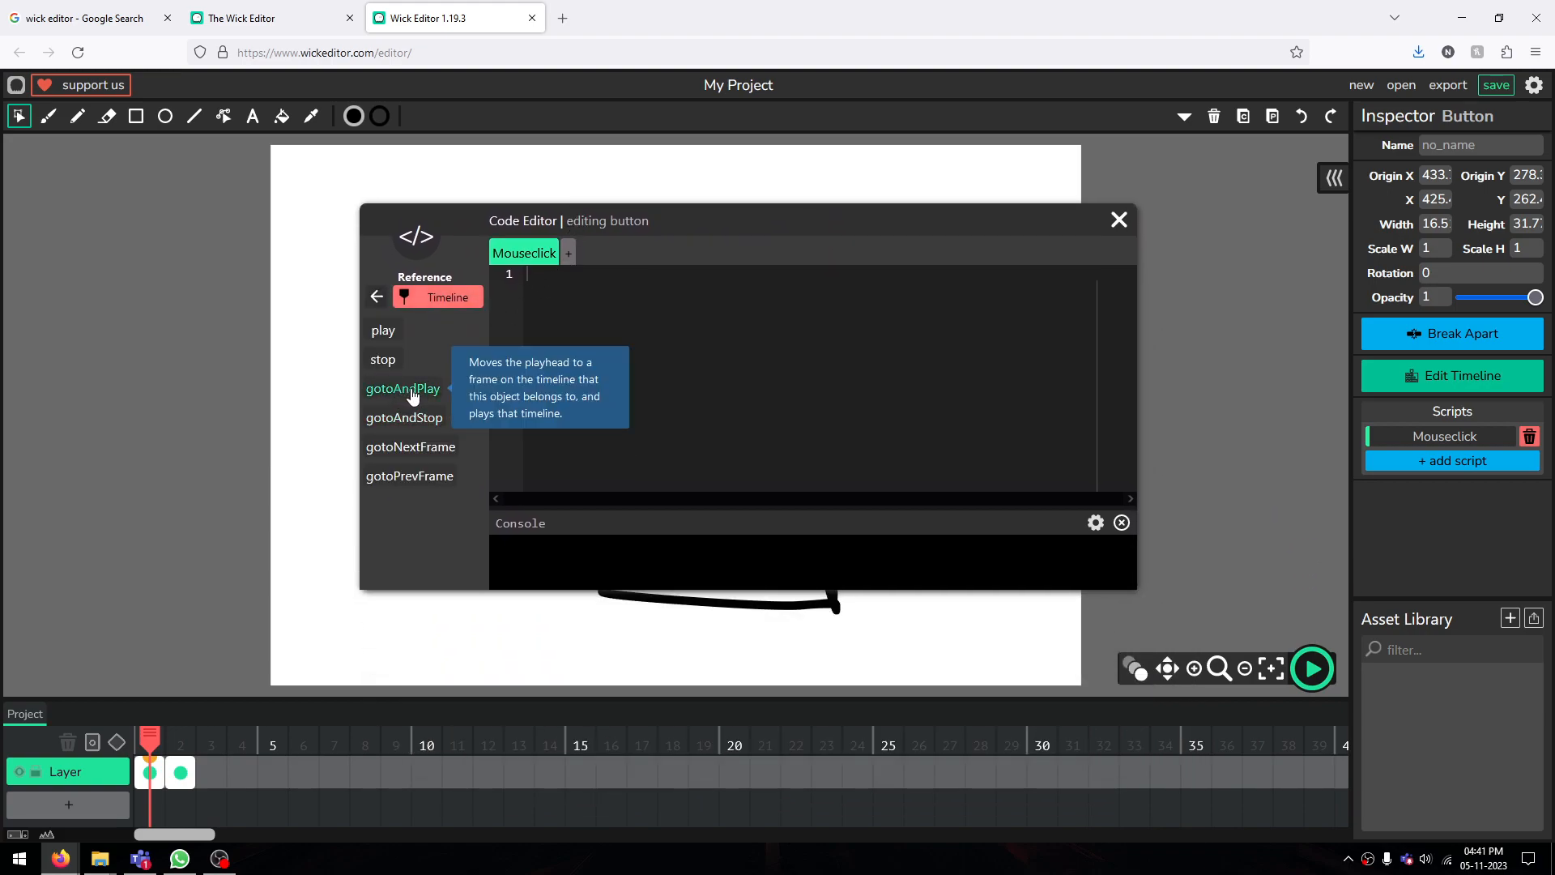
{"action": "left_click", "coordinate": [419, 418]}
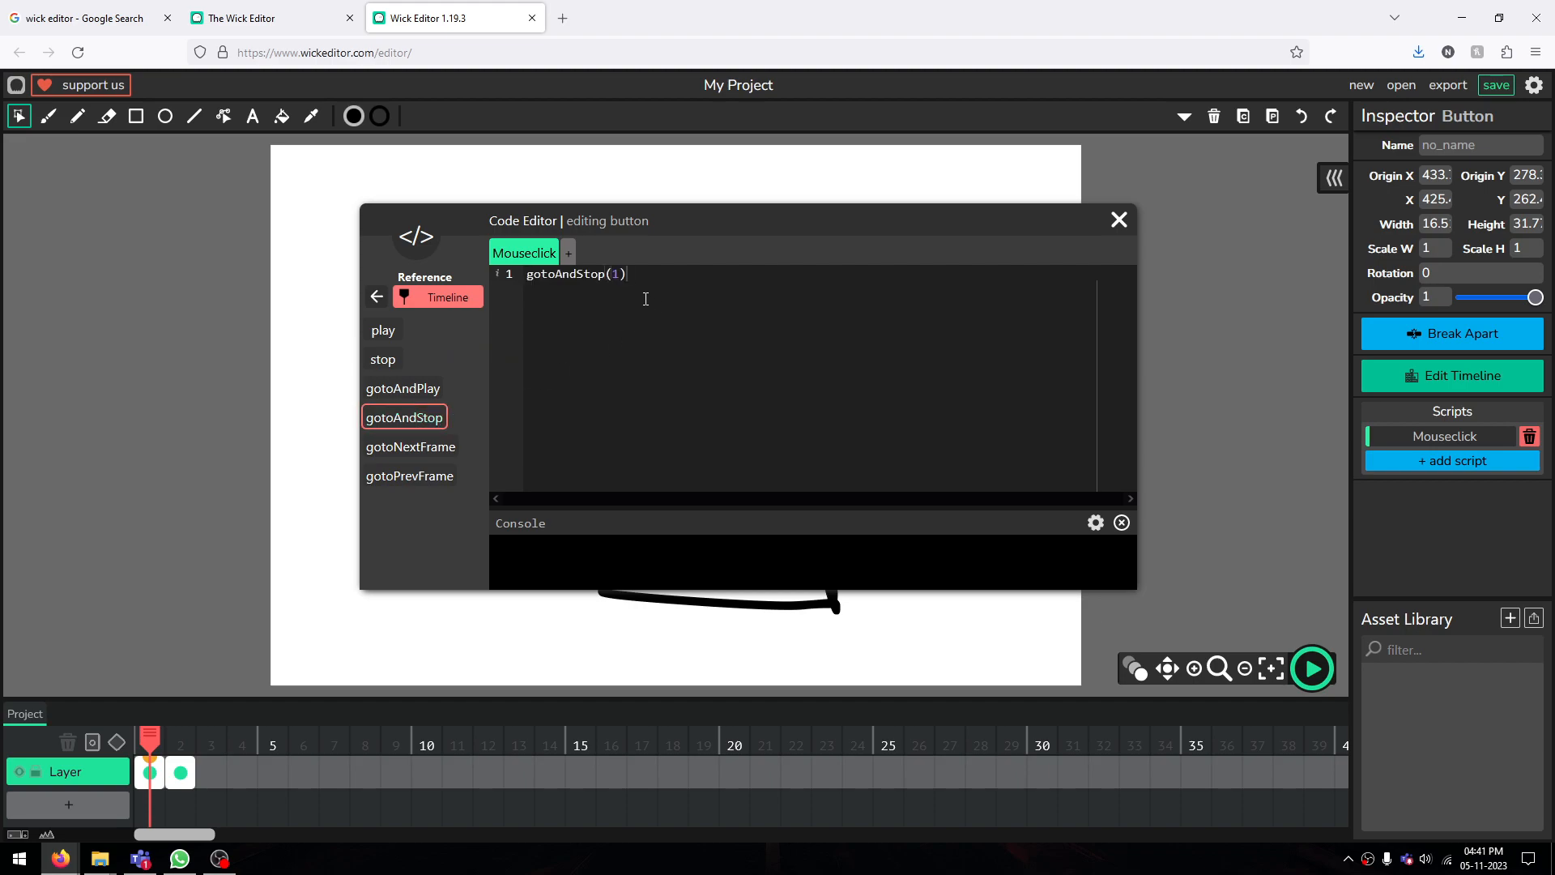
{"action": "double_click", "coordinate": [618, 277]}
{"action": "left_click_drag", "start_coordinate": [819, 222], "coordinate": [746, 488]}
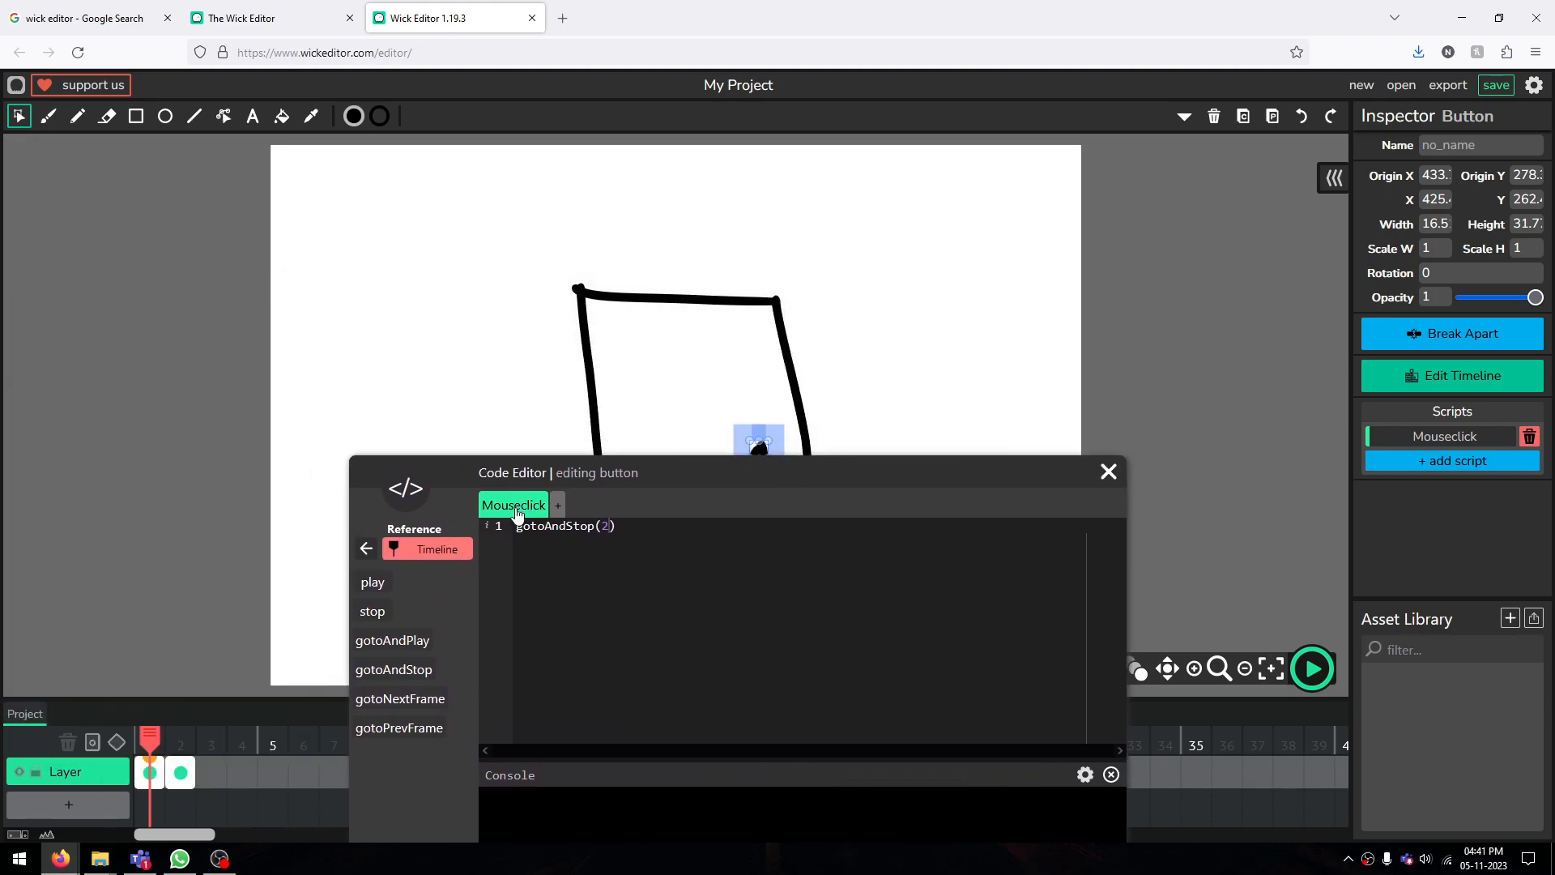
{"action": "left_click_drag", "start_coordinate": [611, 472], "coordinate": [626, 210]}
{"action": "left_click_drag", "start_coordinate": [786, 241], "coordinate": [663, 187]}
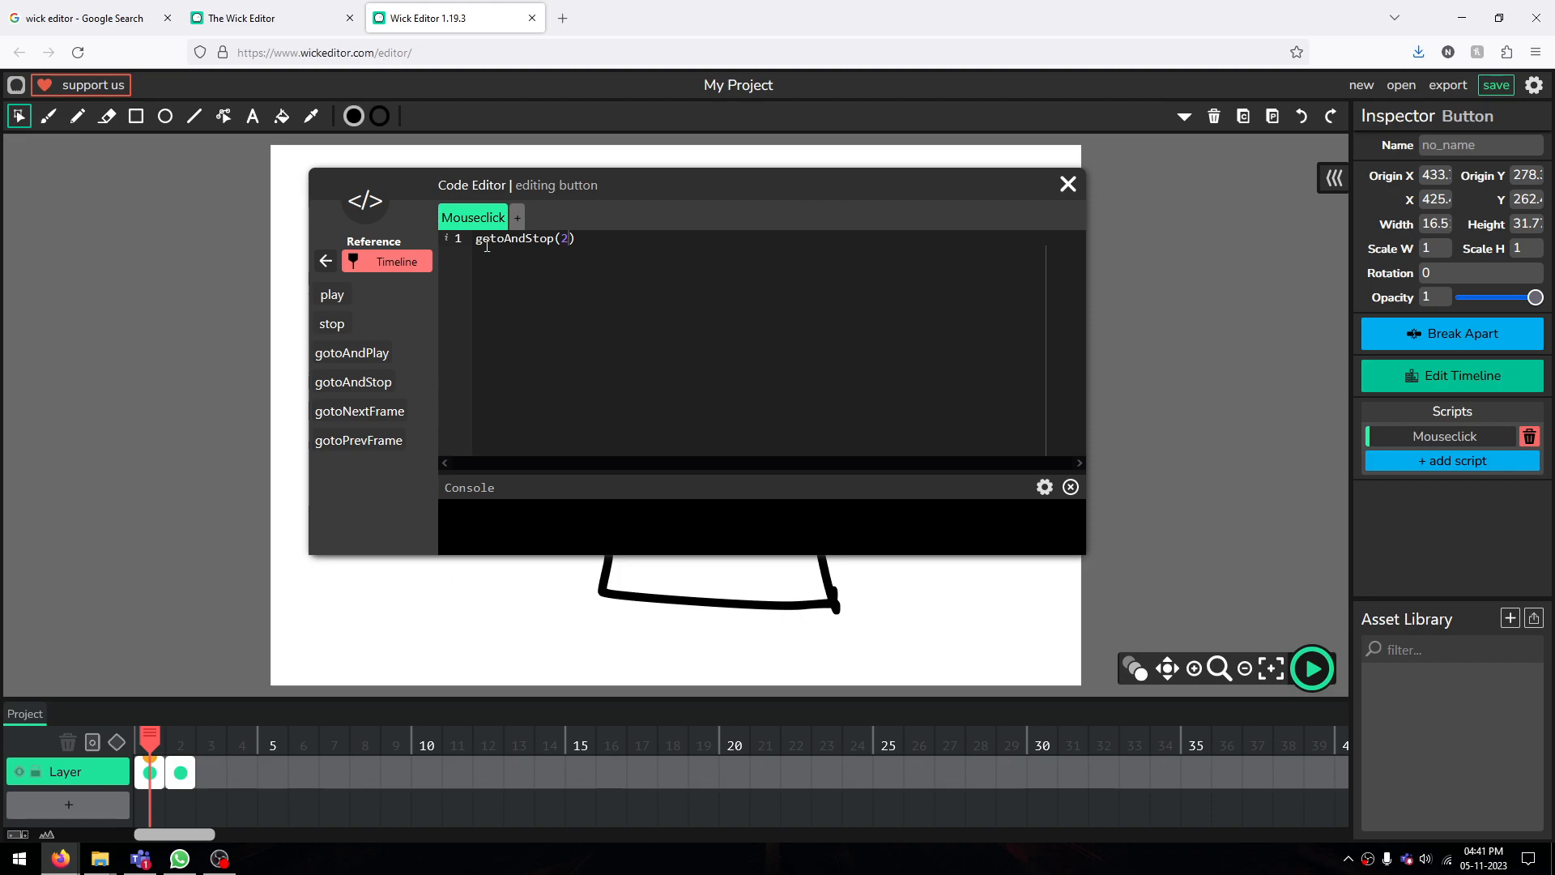
Check frame 2, return to frame 1, close the Code Editor, and select the doorknob button
{"action": "left_click", "coordinate": [180, 770]}
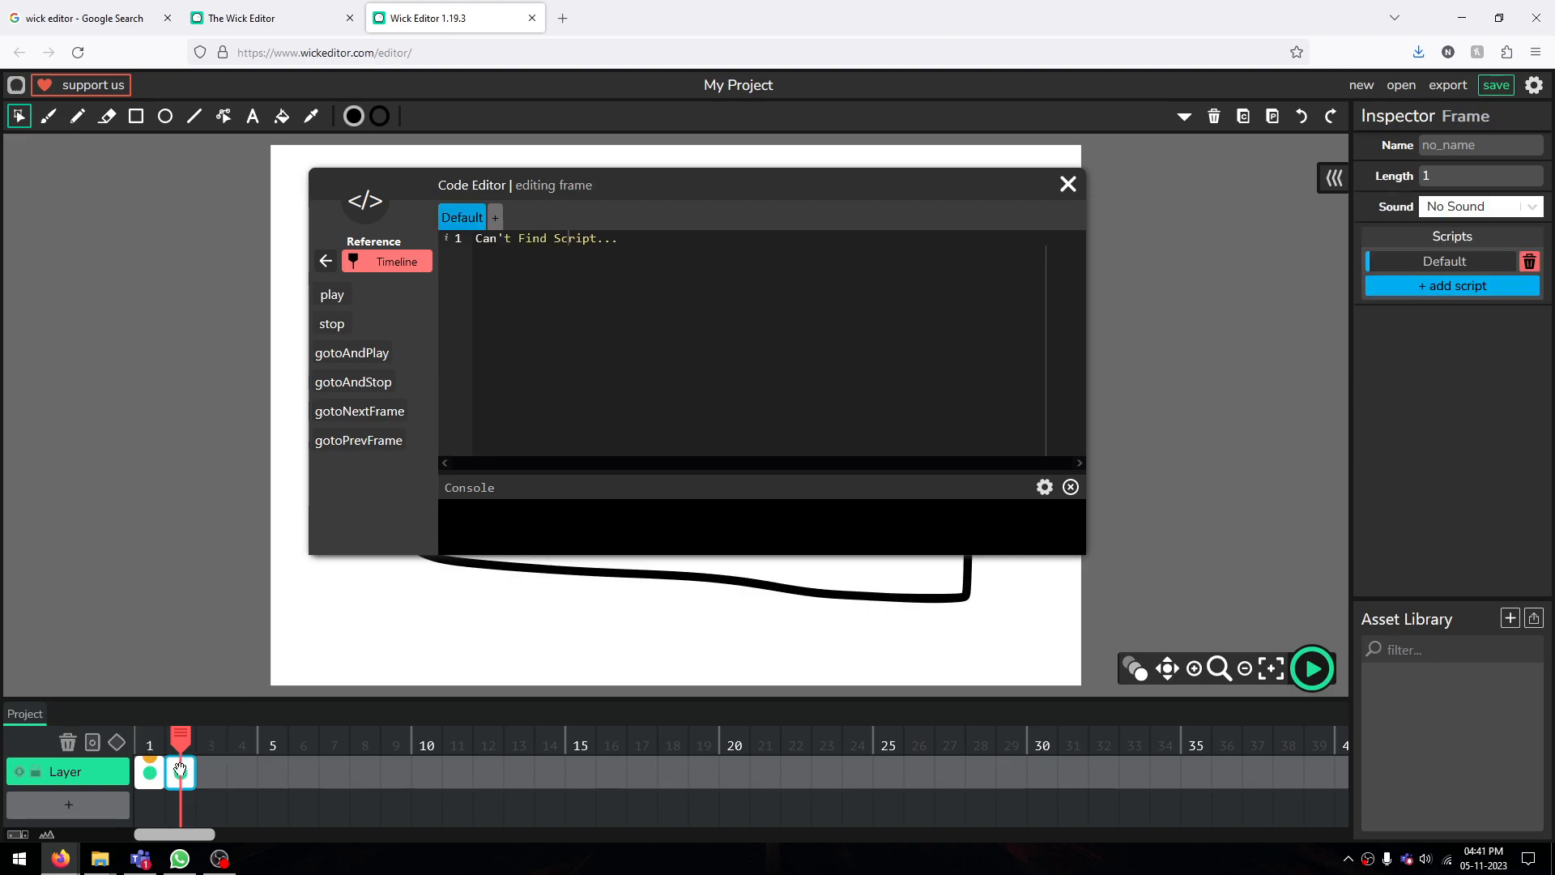
{"action": "left_click", "coordinate": [149, 772]}
{"action": "left_click", "coordinate": [1068, 184]}
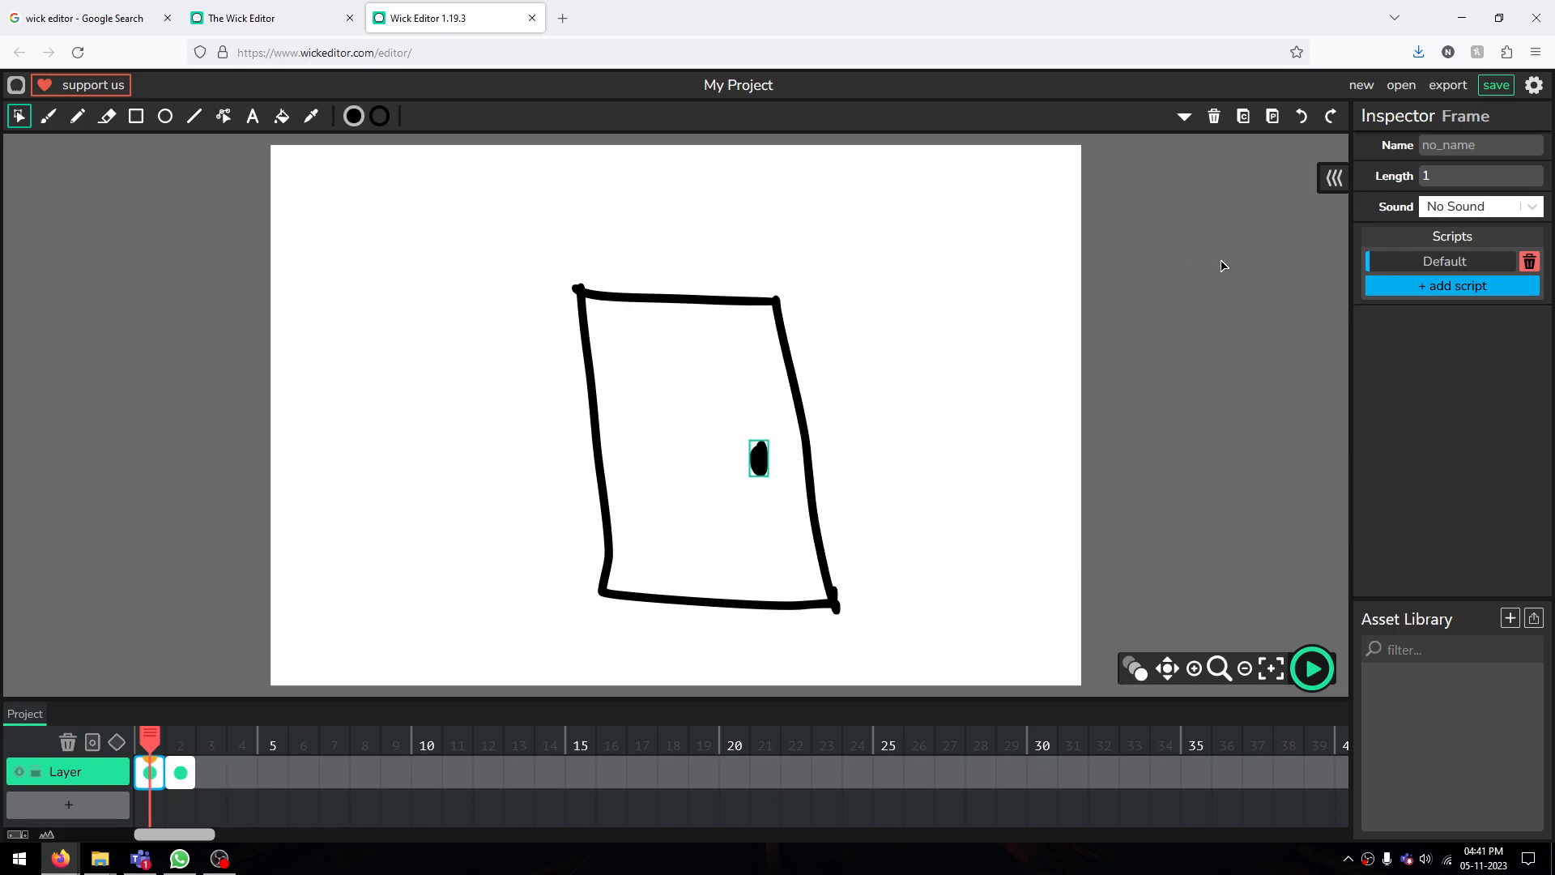
{"action": "left_click", "coordinate": [763, 467]}
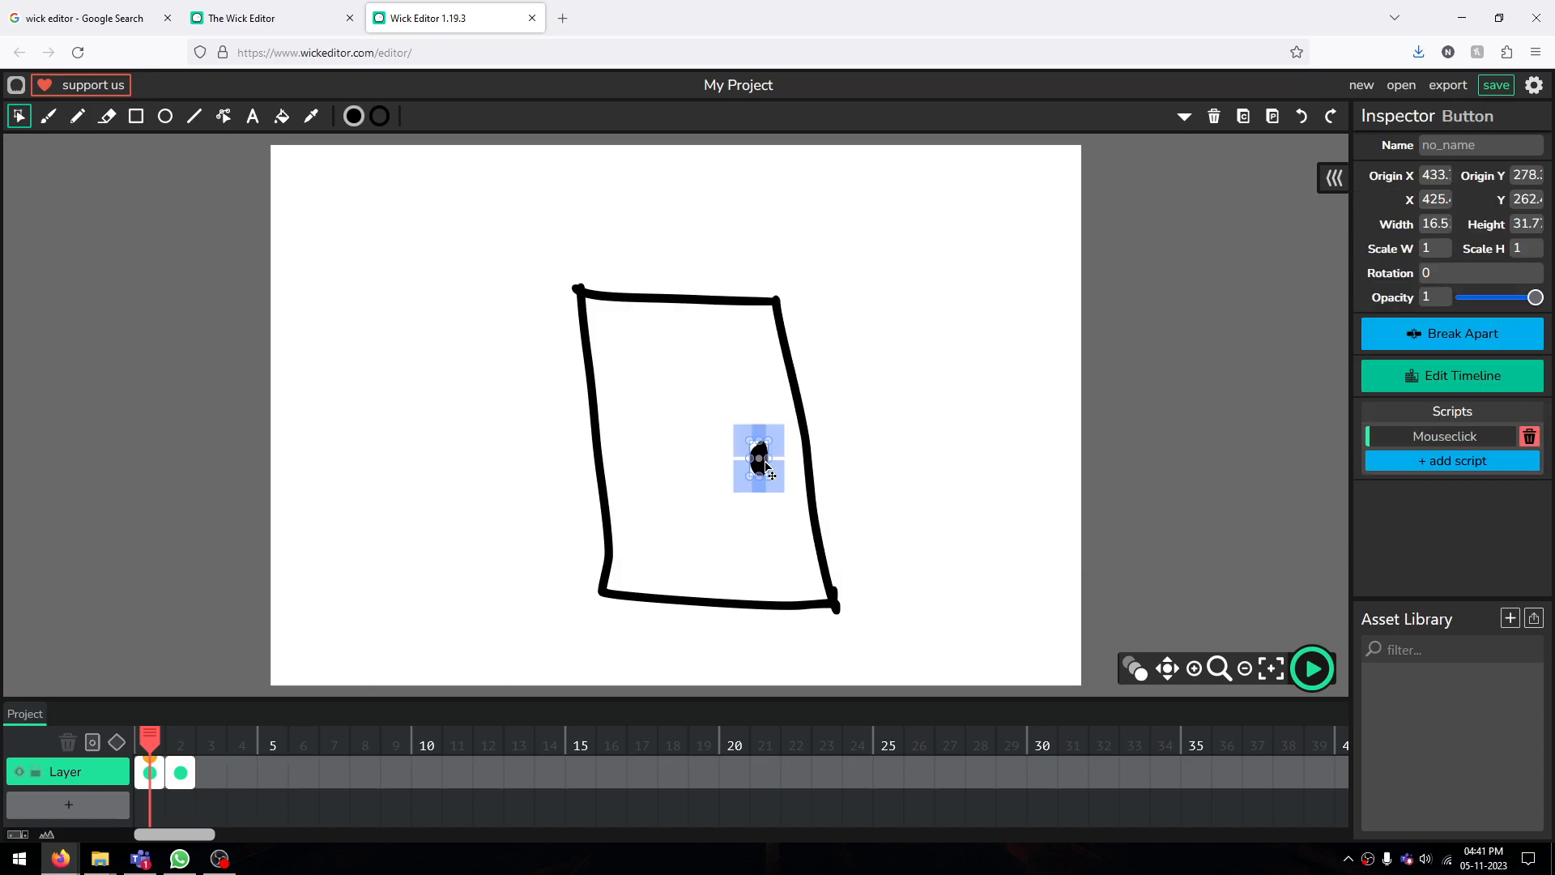
Review the doorknob button's Mouseclick script, test the doorknob in a project preview, and end the preview on the room frame
{"action": "left_click", "coordinate": [1409, 438]}
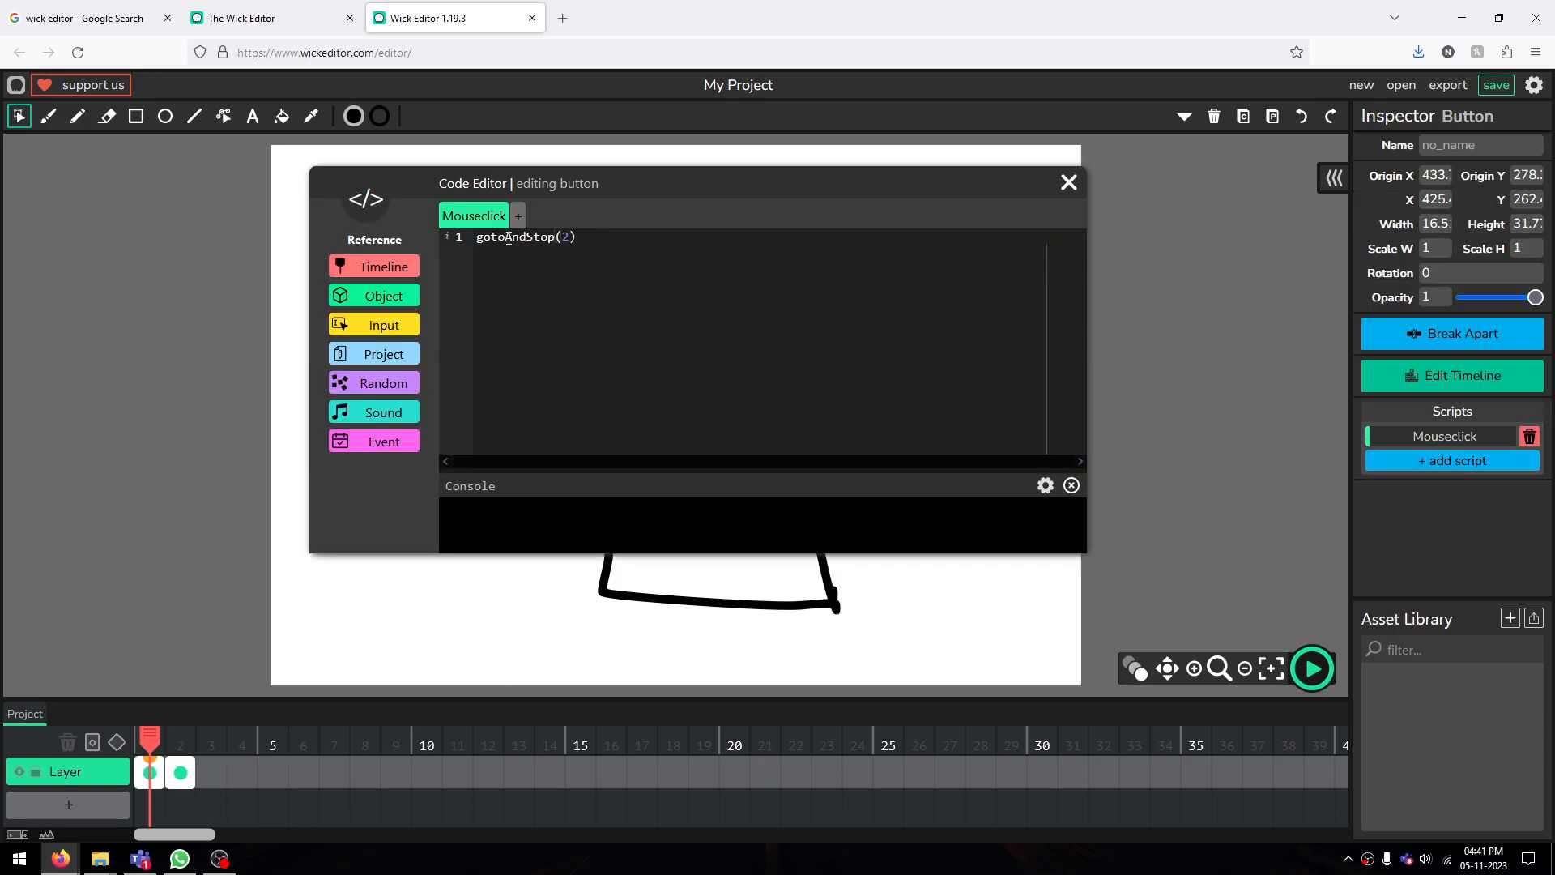
{"action": "left_click", "coordinate": [1069, 185]}
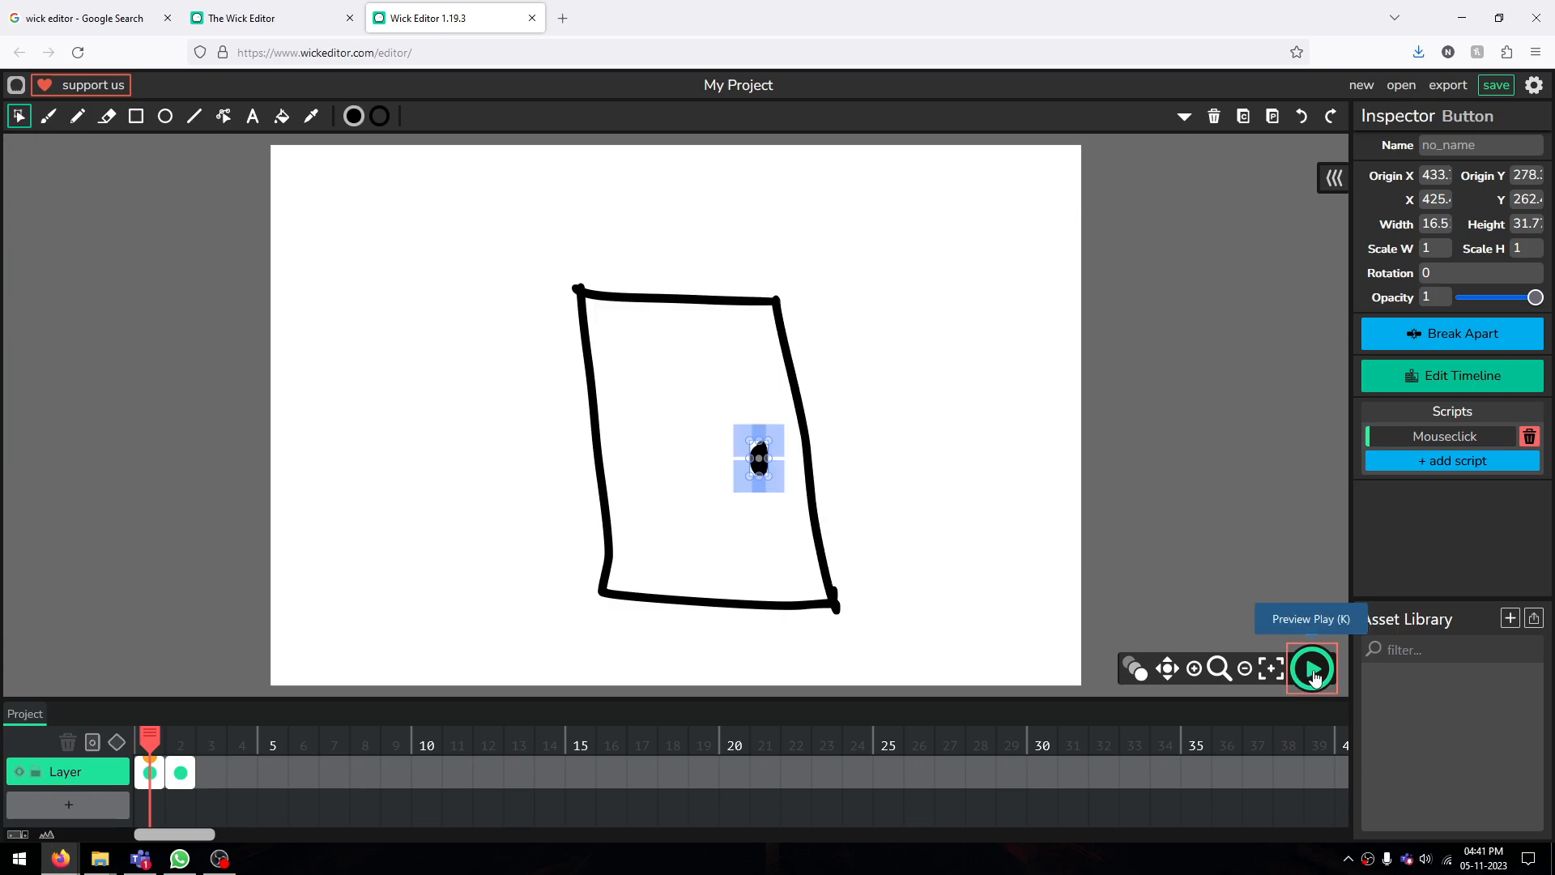
{"action": "left_click", "coordinate": [1314, 669]}
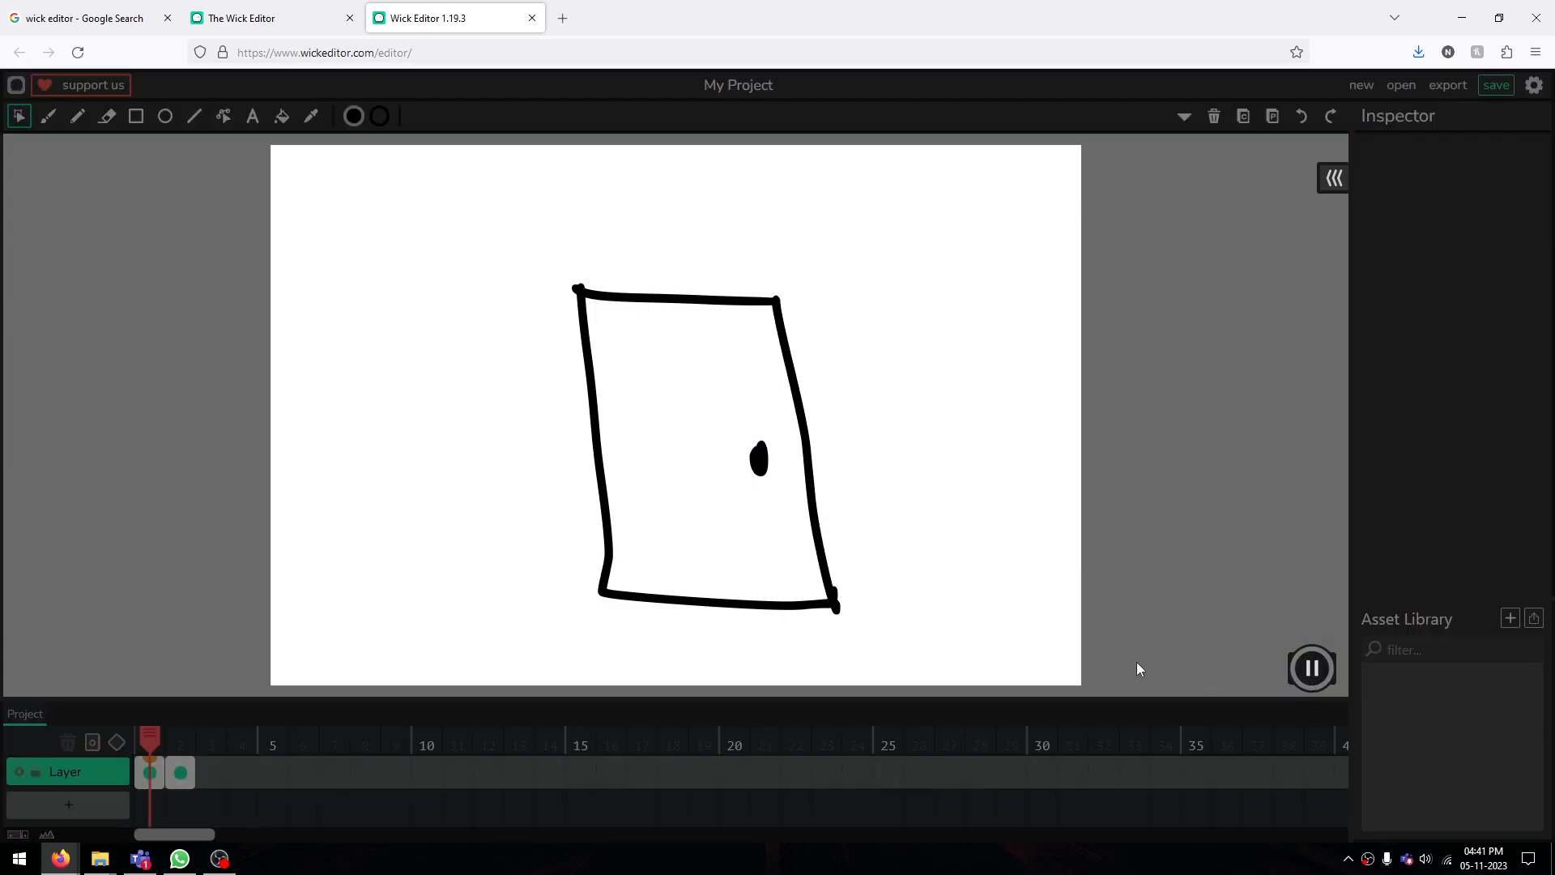
{"action": "left_click", "coordinate": [759, 459]}
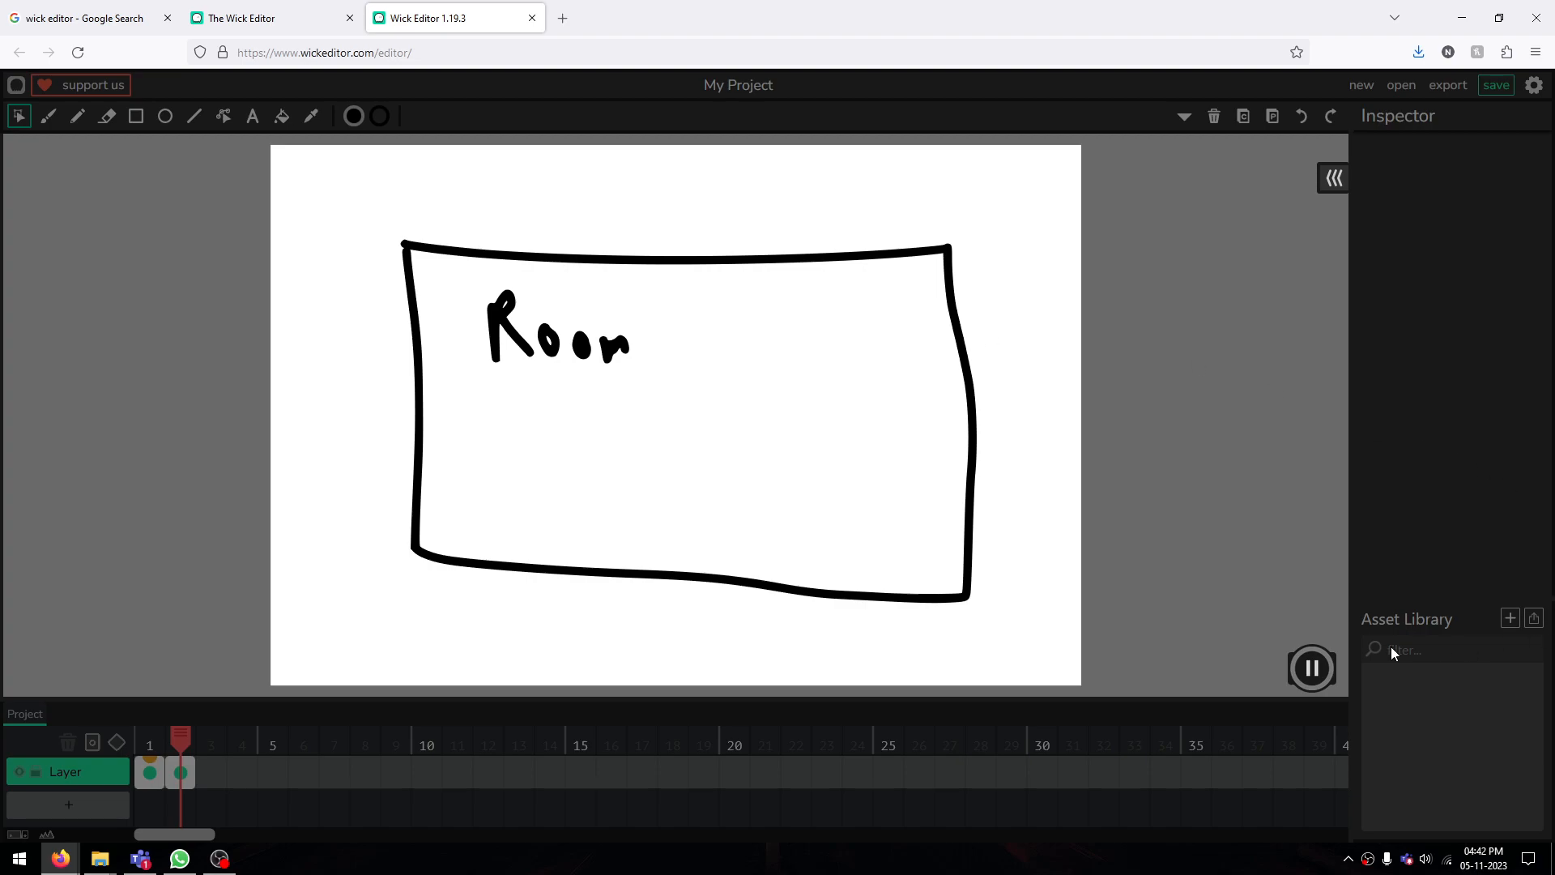
{"action": "left_click", "coordinate": [1312, 666]}
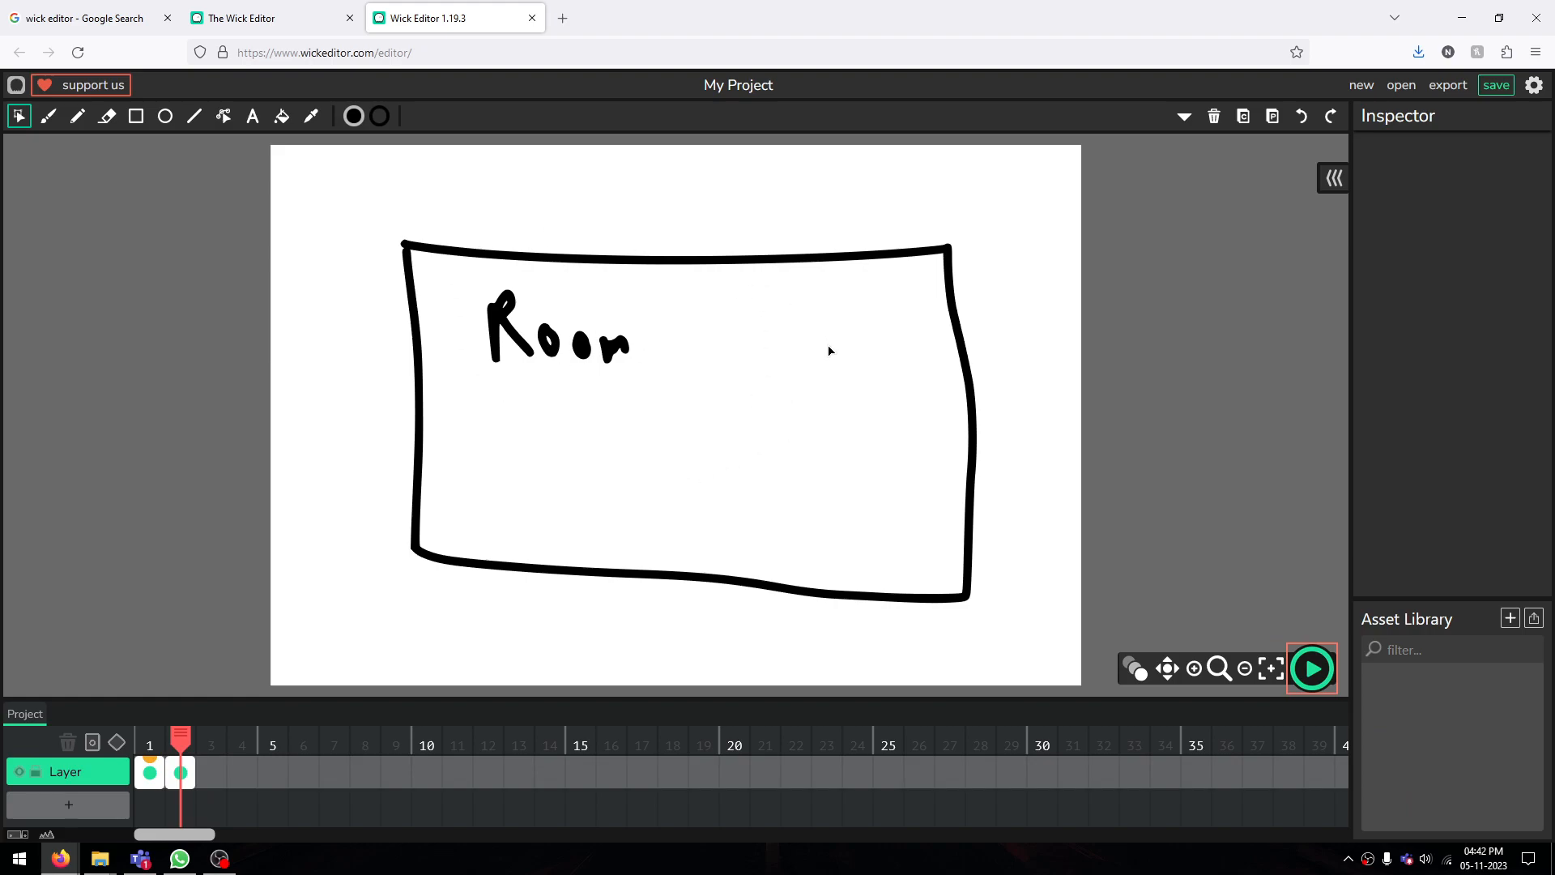
Draw a small rectangular box with the Brush in the lower-right corner of the room on frame 2
{"action": "left_click", "coordinate": [47, 125]}
{"action": "left_click_drag", "start_coordinate": [802, 467], "coordinate": [917, 476]}
{"action": "mouse_move", "coordinate": [802, 468]}
{"action": "left_mouse_down"}
{"action": "mouse_move", "coordinate": [805, 550]}
{"action": "mouse_move", "coordinate": [924, 546]}
{"action": "mouse_move", "coordinate": [917, 484]}
{"action": "mouse_move", "coordinate": [924, 506]}
{"action": "left_mouse_up"}
{"action": "left_click_drag", "start_coordinate": [780, 337], "coordinate": [773, 349]}
{"action": "left_click_drag", "start_coordinate": [598, 448], "coordinate": [592, 500]}
{"action": "mouse_move", "coordinate": [577, 440]}
{"action": "left_mouse_down"}
{"action": "mouse_move", "coordinate": [636, 483]}
{"action": "mouse_move", "coordinate": [606, 486]}
{"action": "left_mouse_up"}
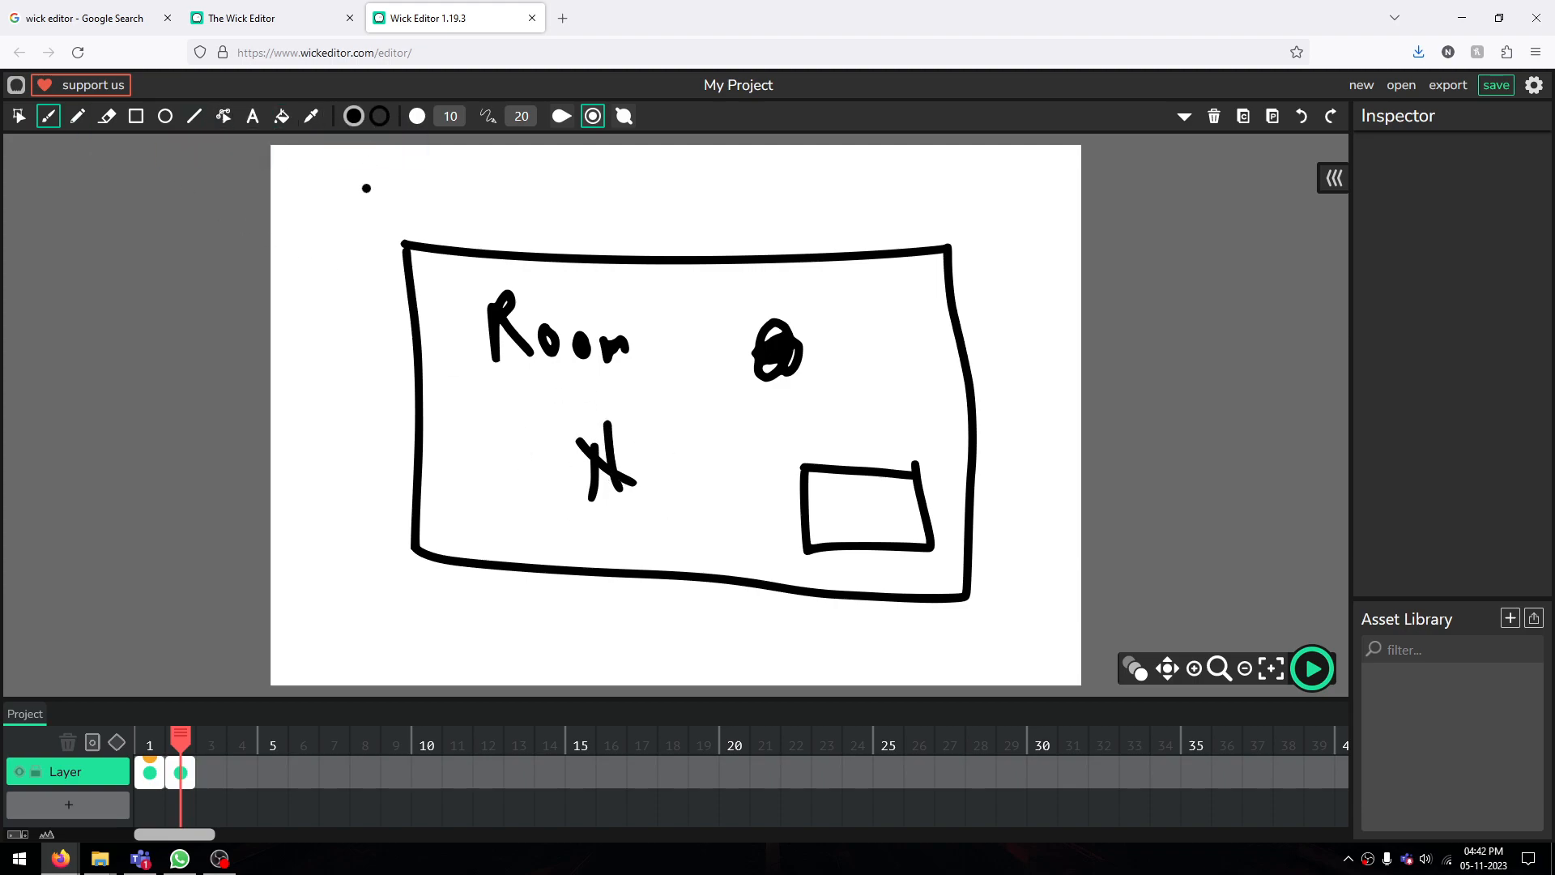
{"action": "key", "text": "ctrl+z"}
{"action": "key", "text": "ctrl+z"}
{"action": "key", "text": "ctrl+z"}
{"action": "key", "text": "ctrl+z"}
{"action": "key", "text": "ctrl+z"}
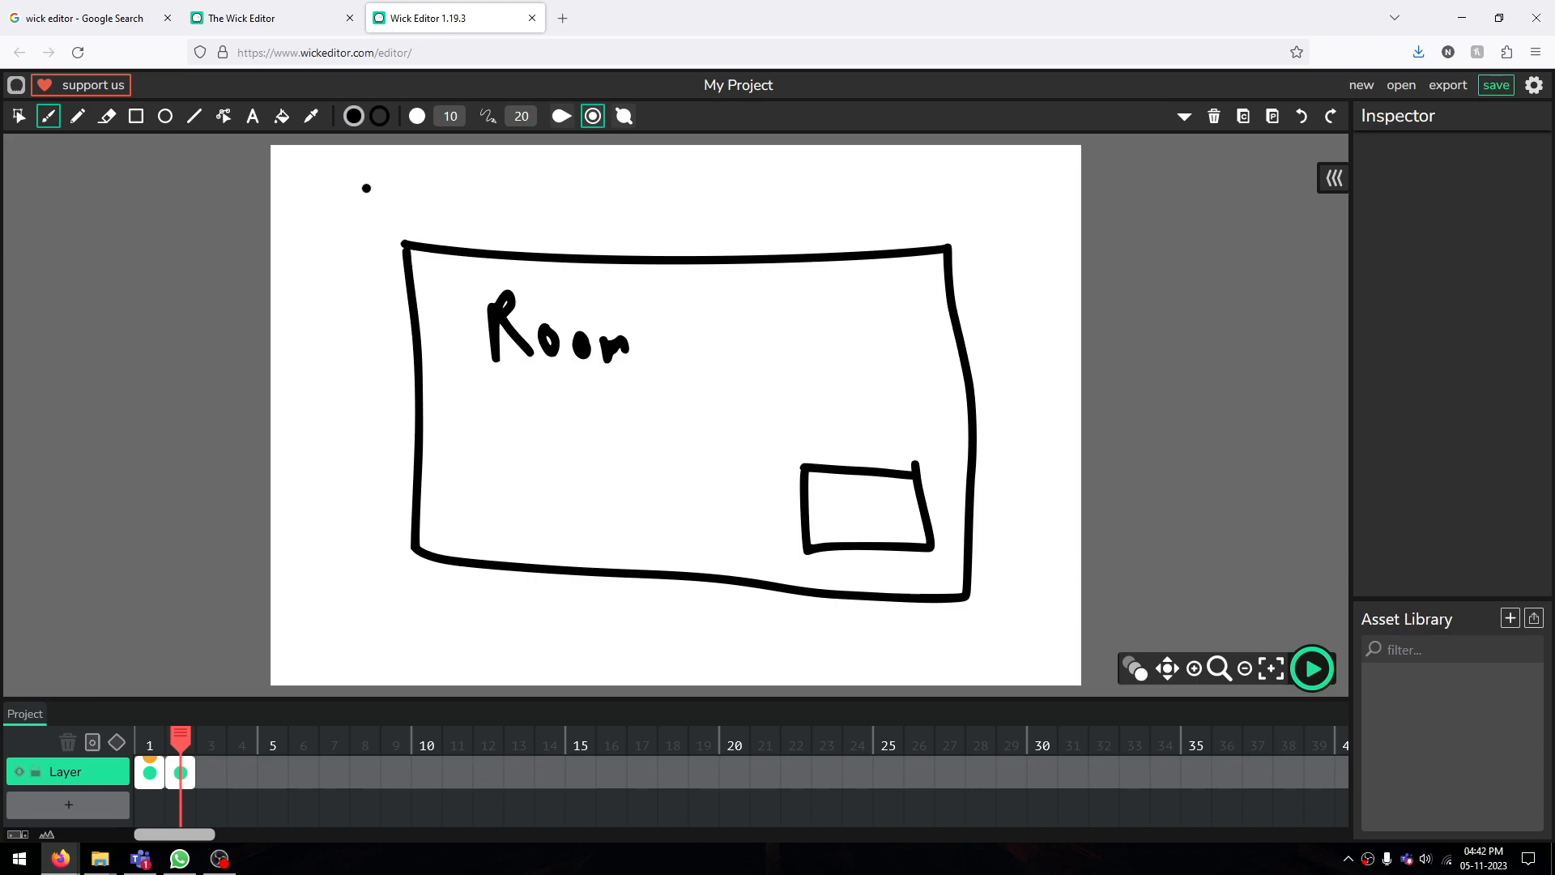
Handwrite the word "Exit" with the Brush inside the small box in the room
{"action": "mouse_move", "coordinate": [816, 493]}
{"action": "left_mouse_down"}
{"action": "mouse_move", "coordinate": [818, 528]}
{"action": "mouse_move", "coordinate": [839, 498]}
{"action": "left_mouse_up"}
{"action": "mouse_move", "coordinate": [822, 511]}
{"action": "left_mouse_down"}
{"action": "mouse_move", "coordinate": [868, 533]}
{"action": "mouse_move", "coordinate": [844, 535]}
{"action": "mouse_move", "coordinate": [920, 541]}
{"action": "left_mouse_up"}
{"action": "left_click", "coordinate": [878, 520]}
{"action": "left_click", "coordinate": [880, 501]}
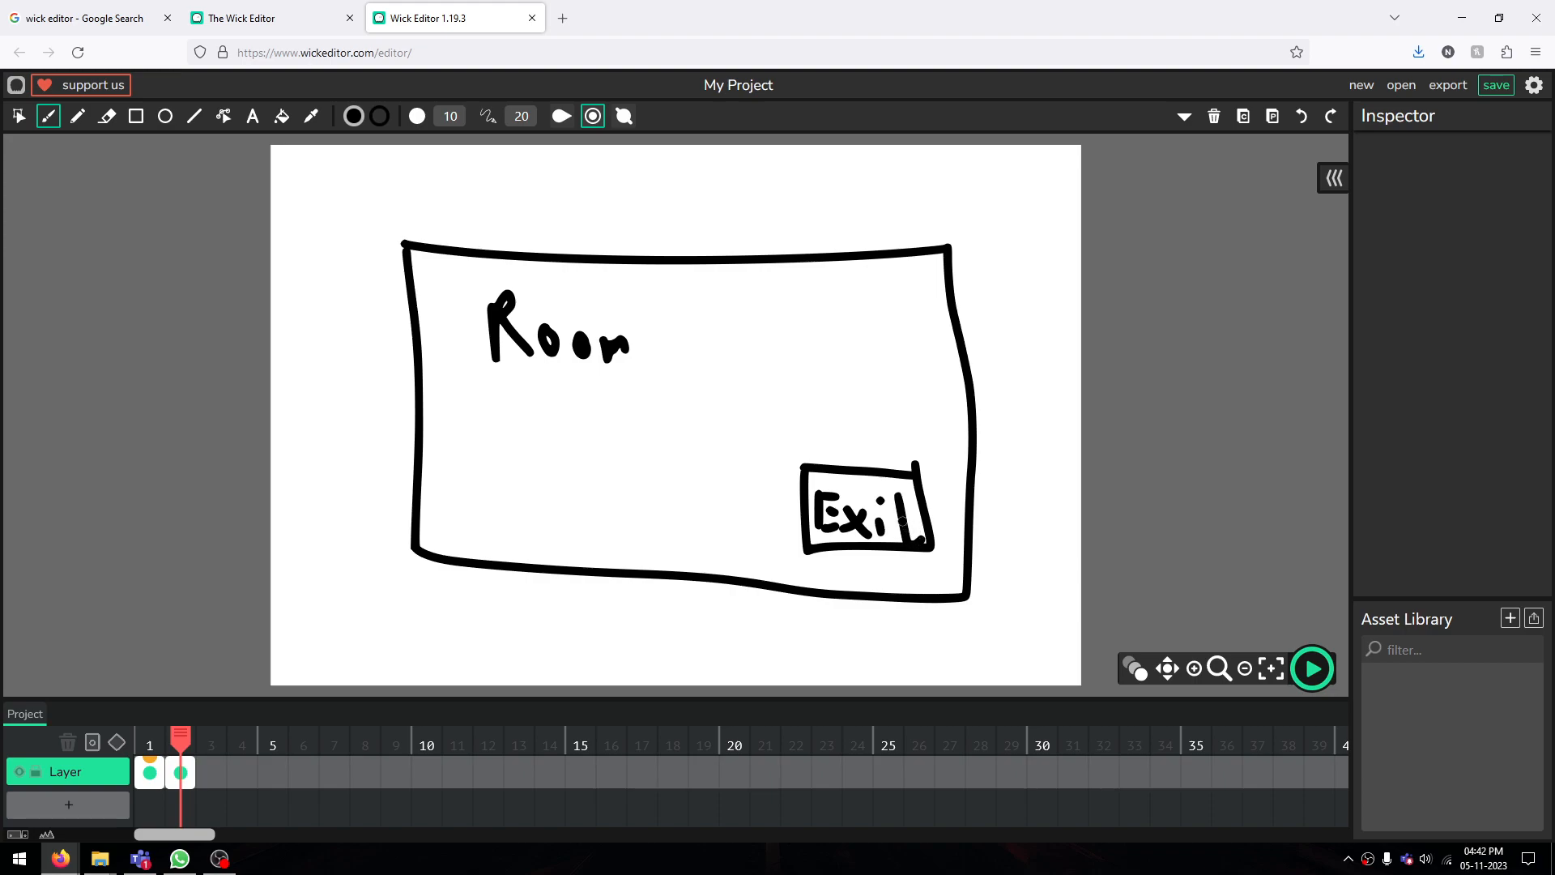
Select the Exit box together with its lettering and convert them into one button
{"action": "left_click", "coordinate": [22, 119]}
{"action": "left_click_drag", "start_coordinate": [781, 450], "coordinate": [944, 563]}
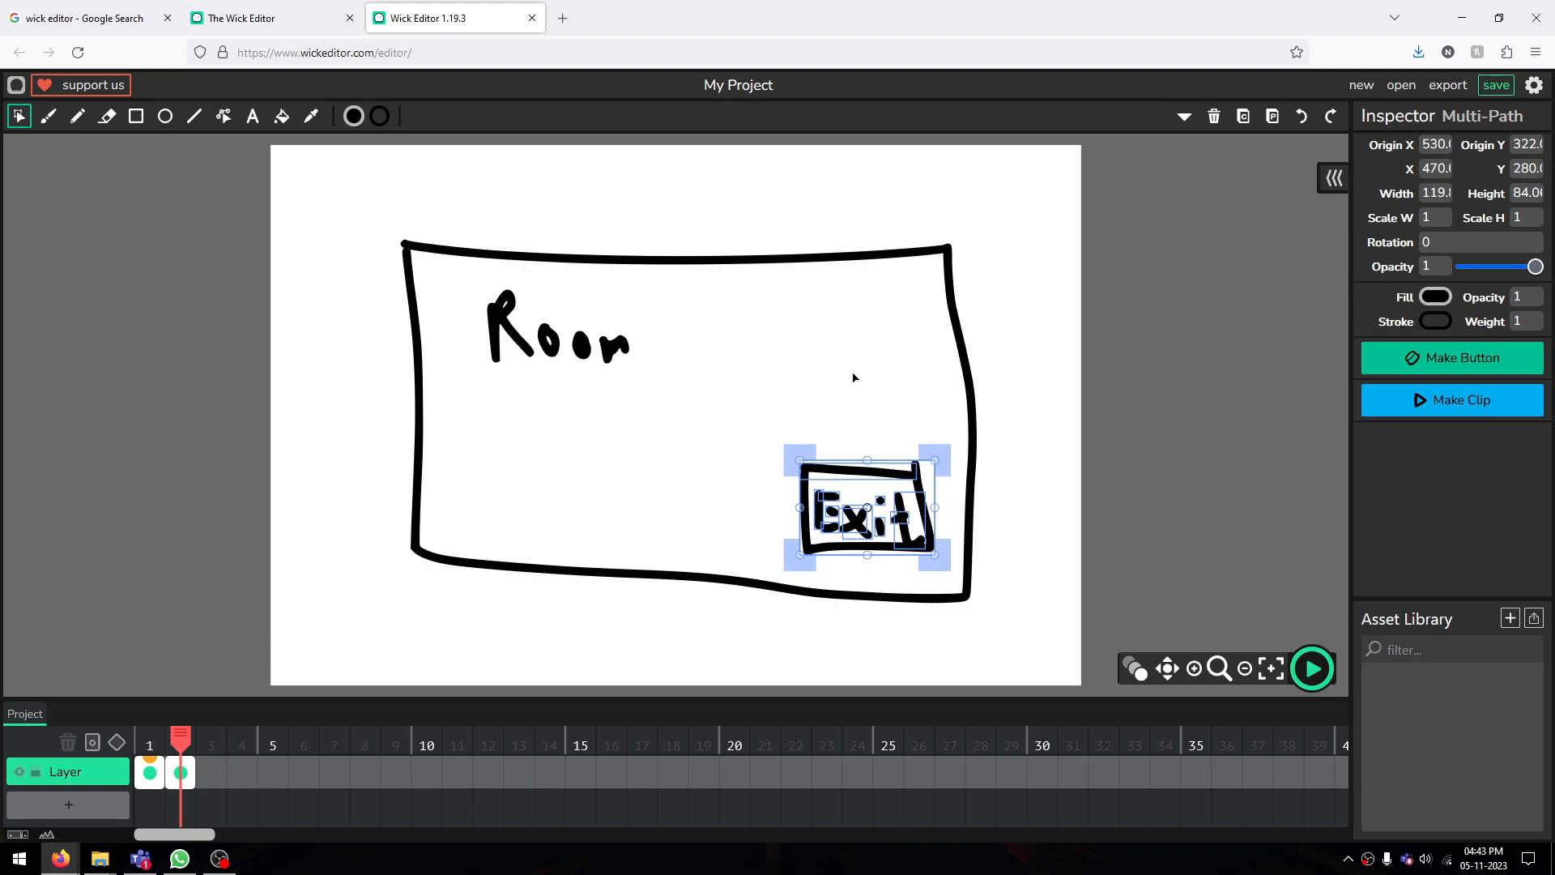
{"action": "left_click", "coordinate": [1428, 366]}
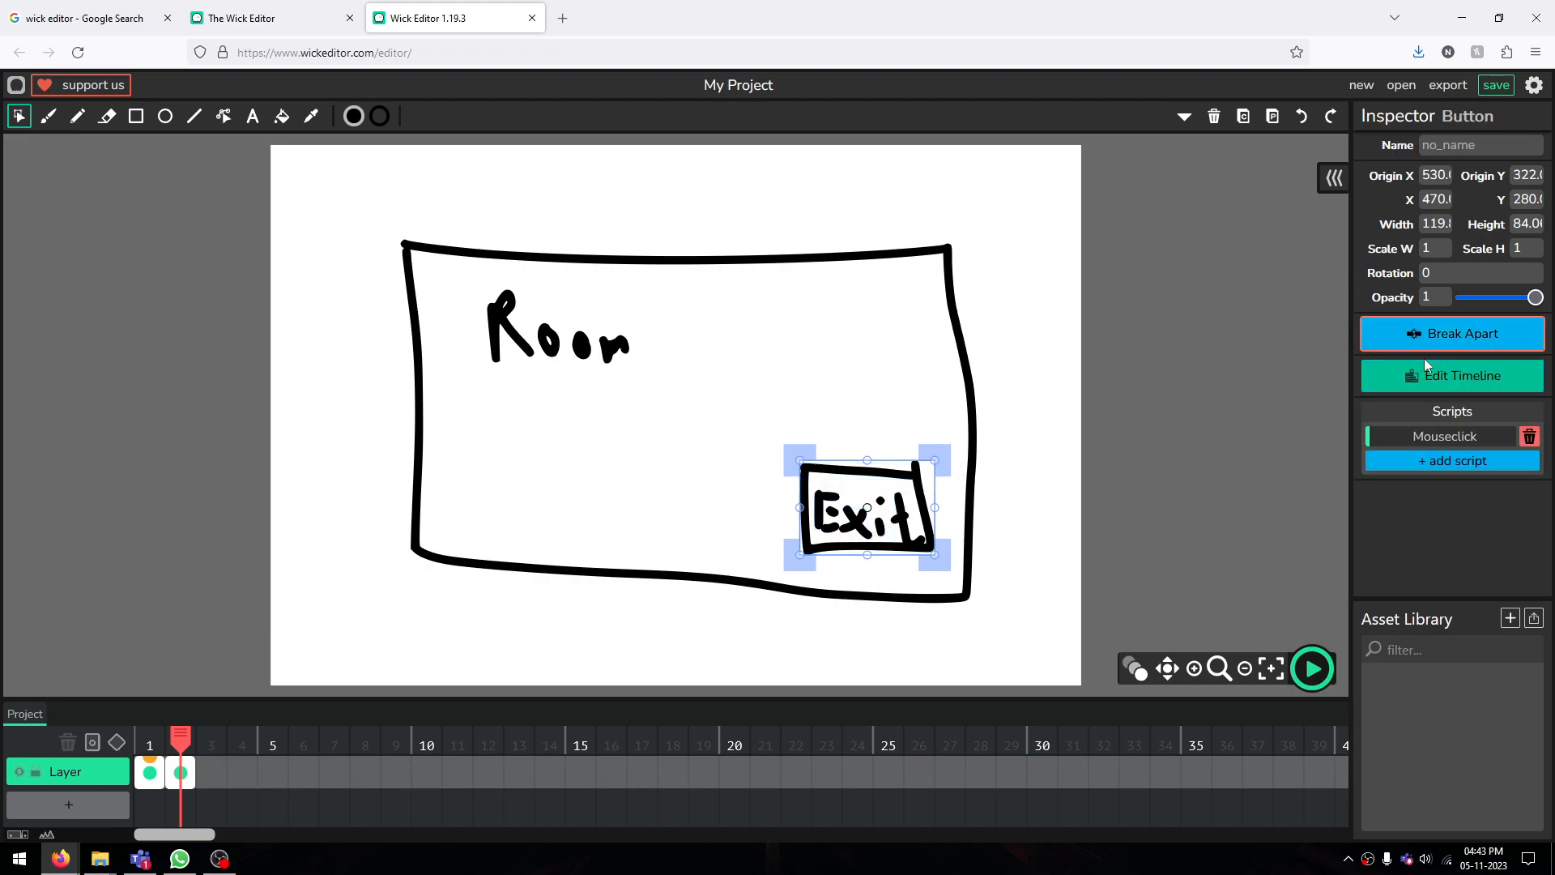
Add gotoAndStop(1) to the Exit button's Mouseclick script, close the Code Editor, and deselect the button
{"action": "left_click", "coordinate": [1441, 438]}
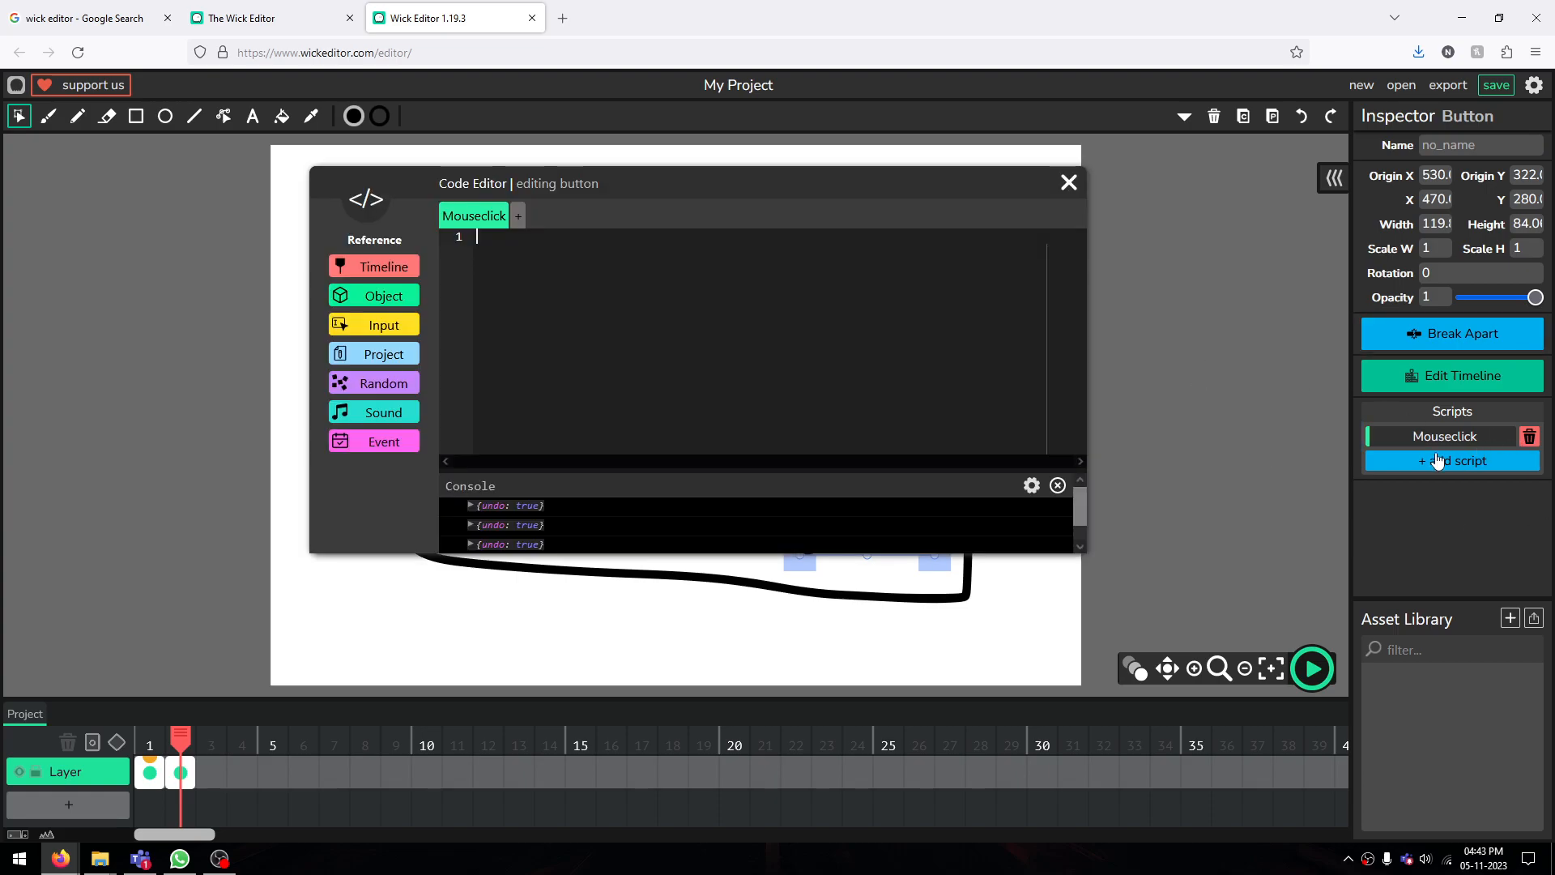
{"action": "left_click", "coordinate": [482, 235]}
{"action": "left_click", "coordinate": [367, 274]}
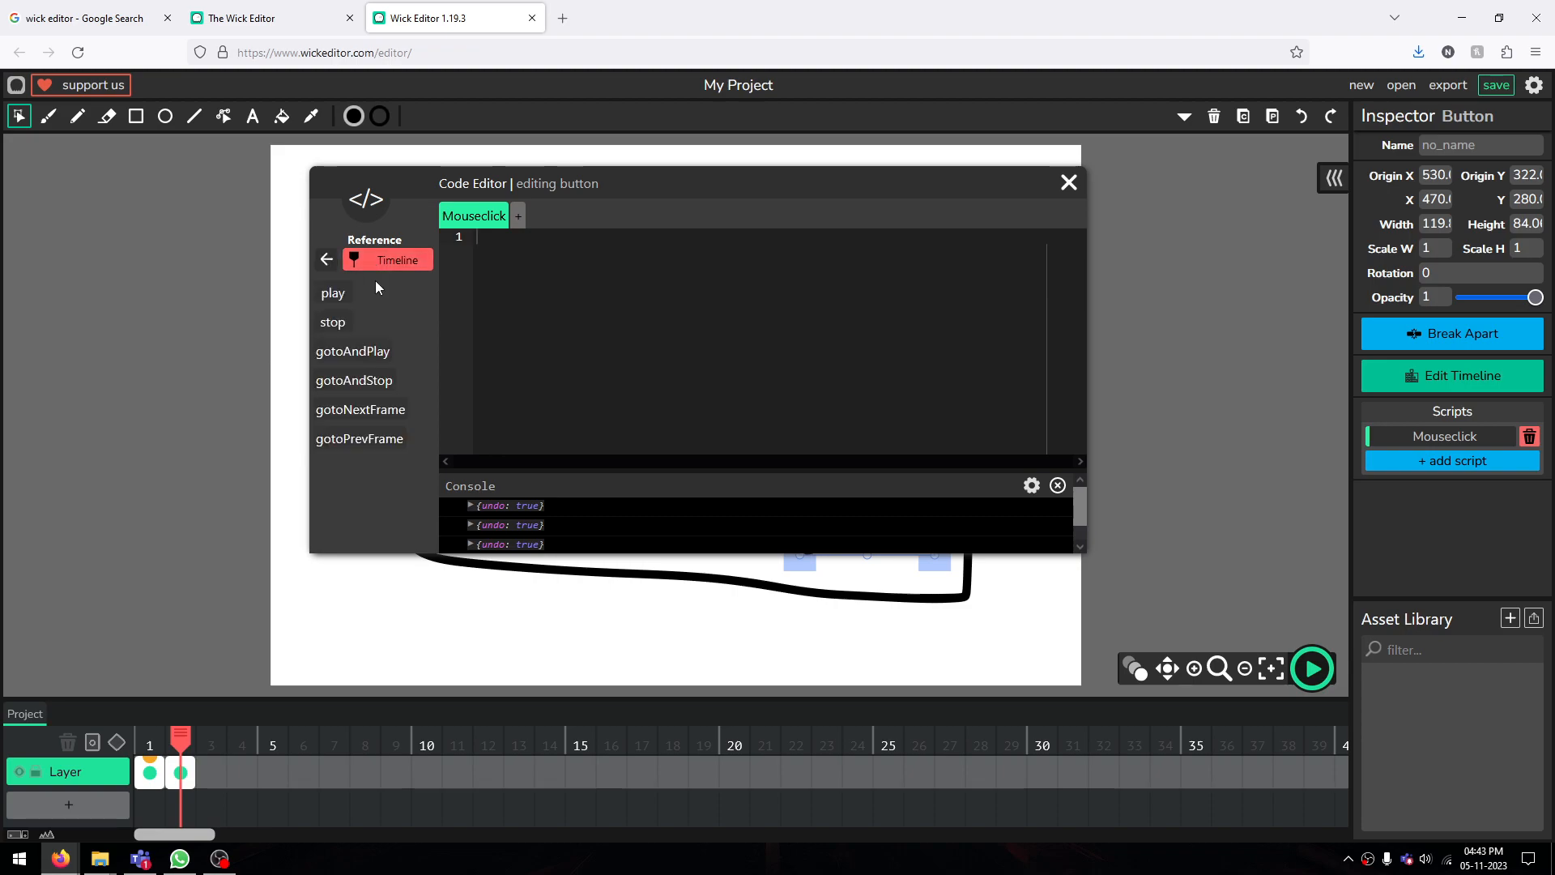
{"action": "left_click", "coordinate": [361, 384]}
{"action": "left_click", "coordinate": [388, 380]}
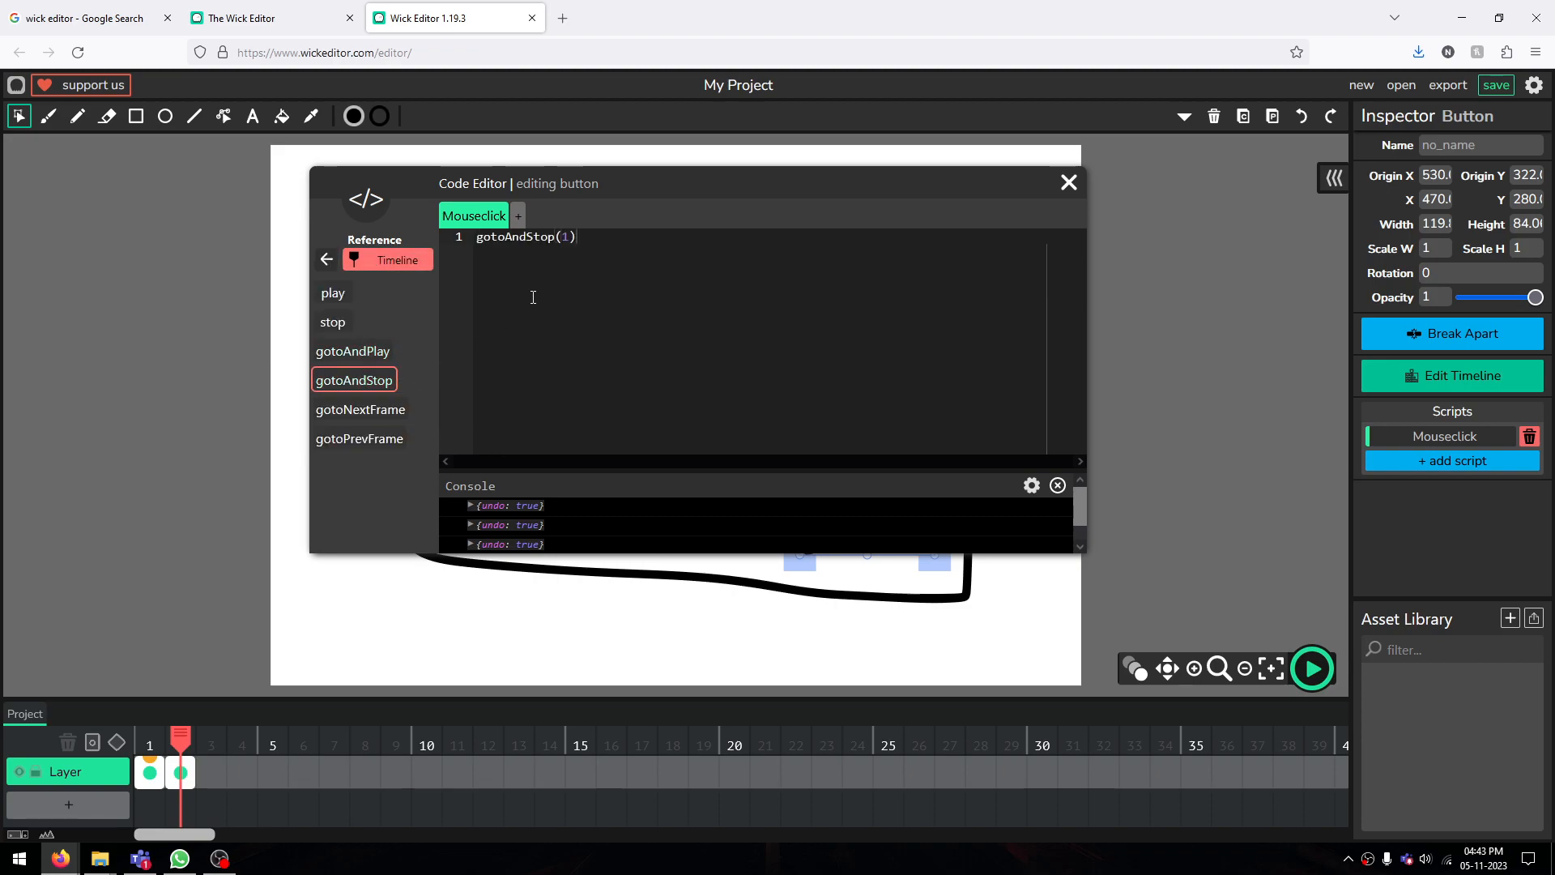
{"action": "double_click", "coordinate": [566, 243]}
{"action": "left_click_drag", "start_coordinate": [572, 243], "coordinate": [566, 242]}
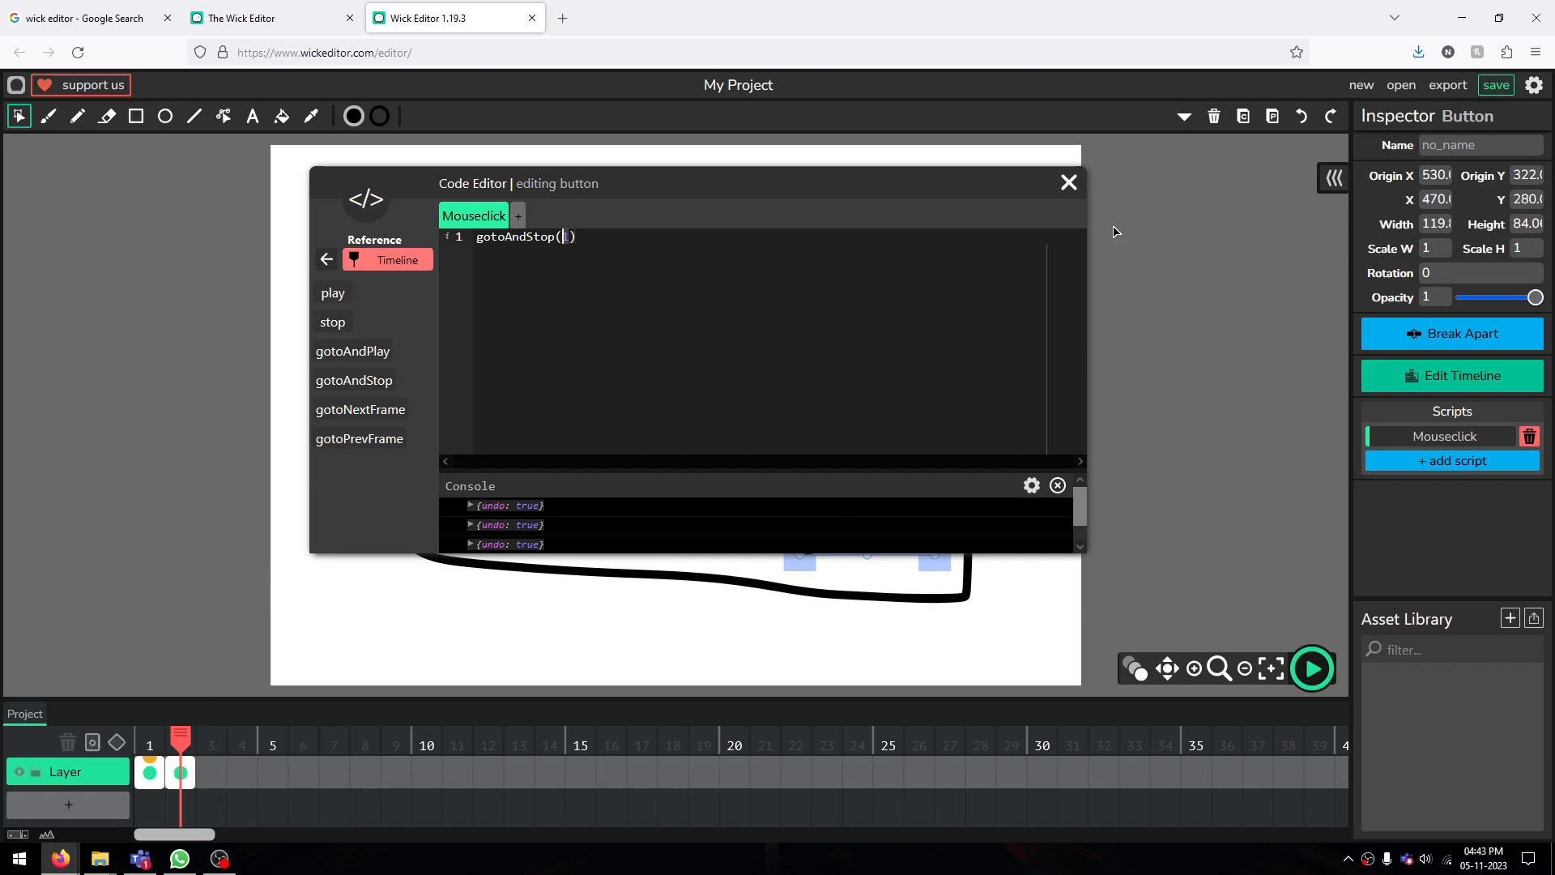
{"action": "left_click", "coordinate": [1069, 184]}
{"action": "left_click", "coordinate": [798, 394]}
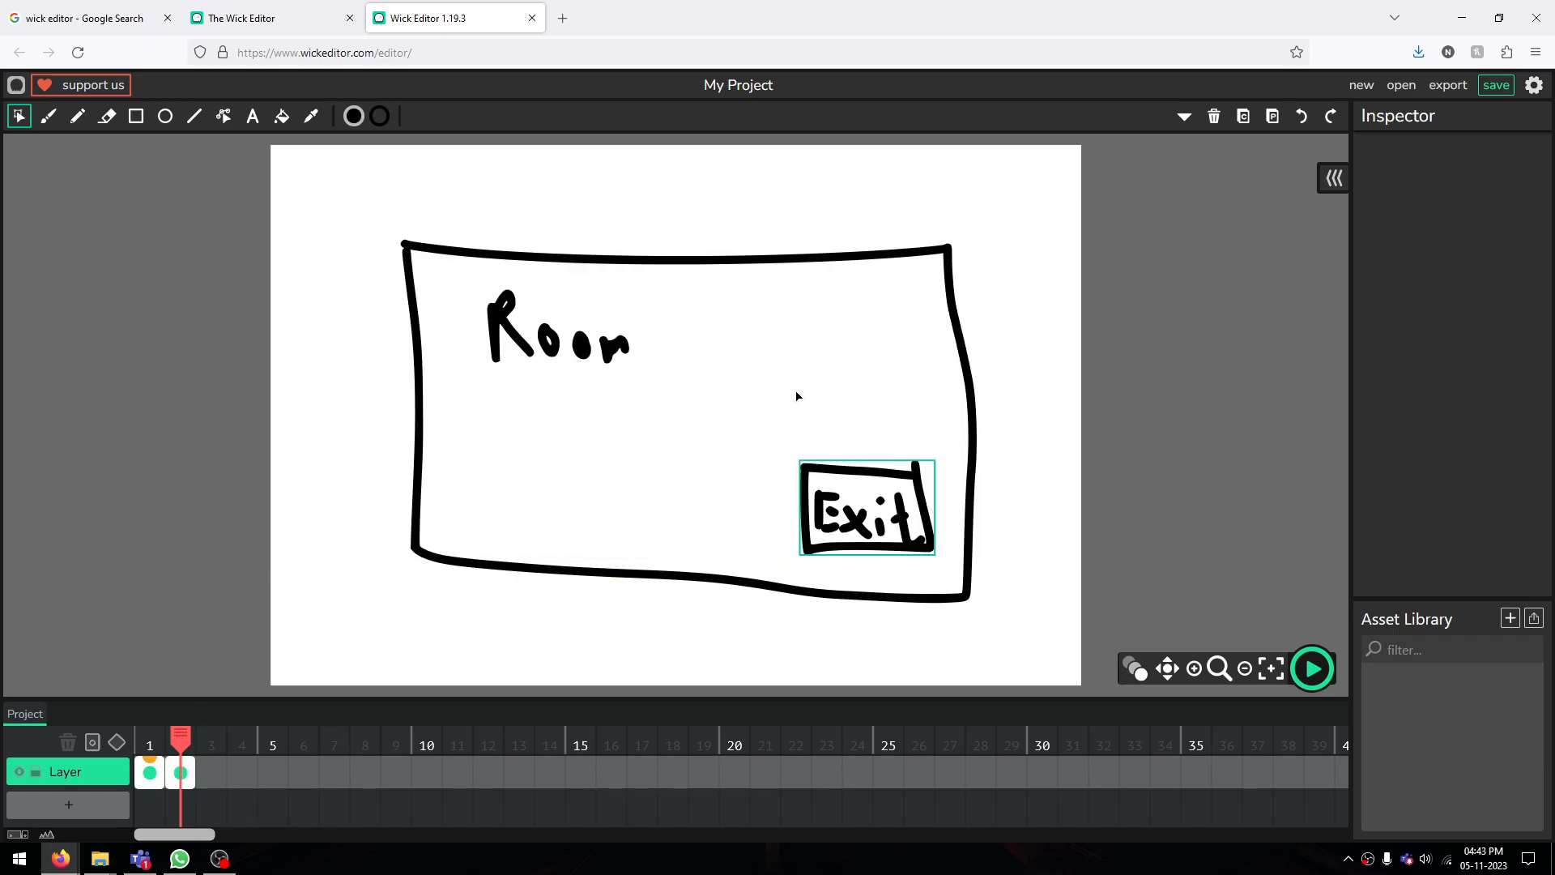
Play the project, enter the room through the doorknob, return with the Exit button, and end the preview
{"action": "left_click", "coordinate": [1311, 667]}
{"action": "left_click", "coordinate": [758, 463]}
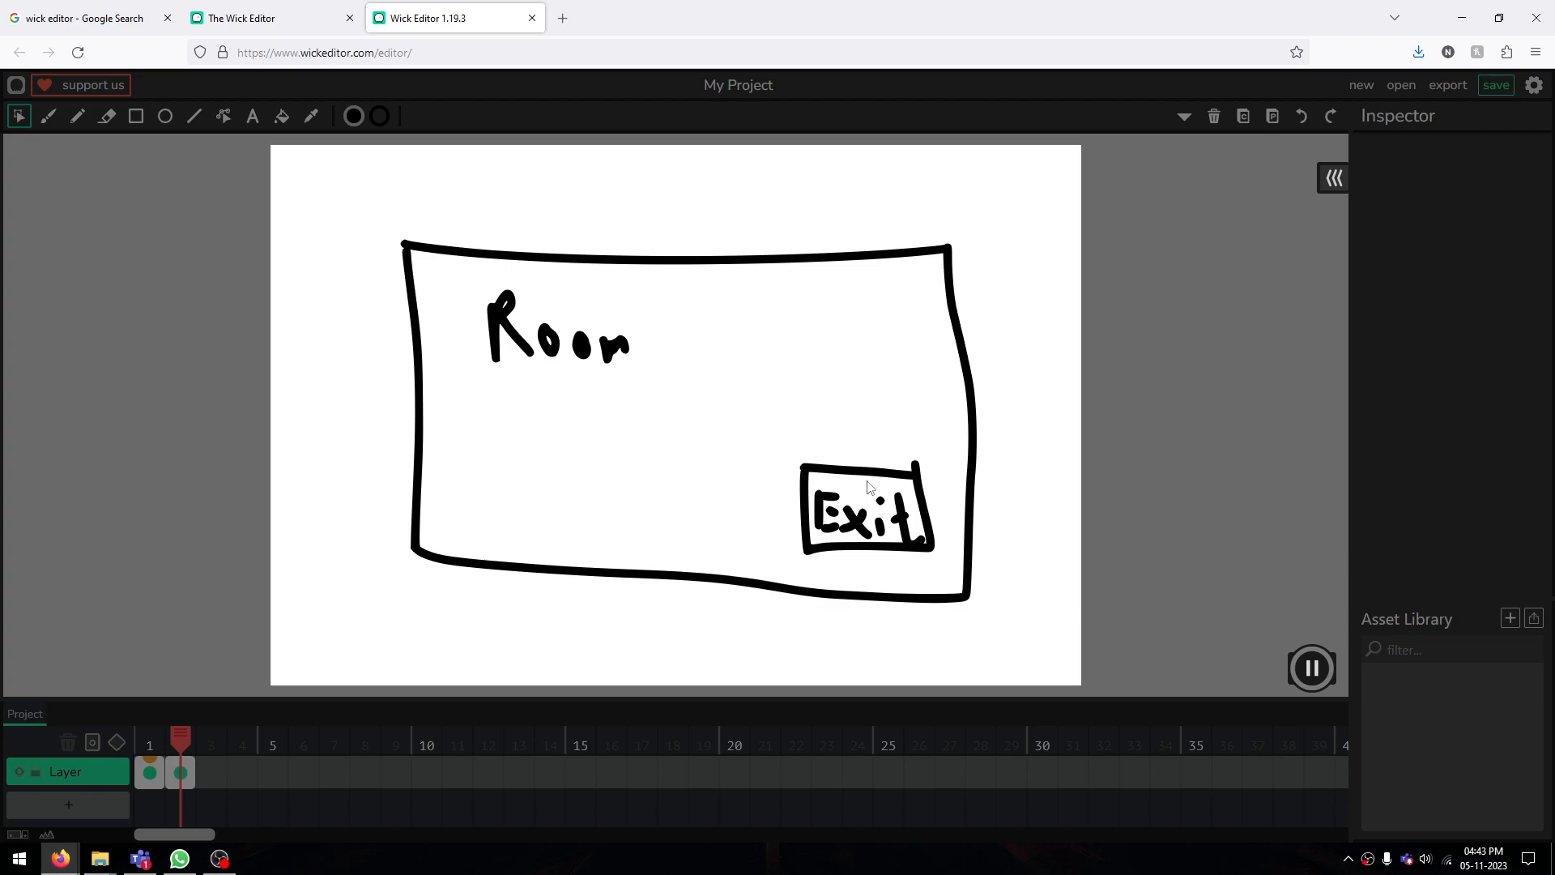
{"action": "left_click", "coordinate": [826, 504]}
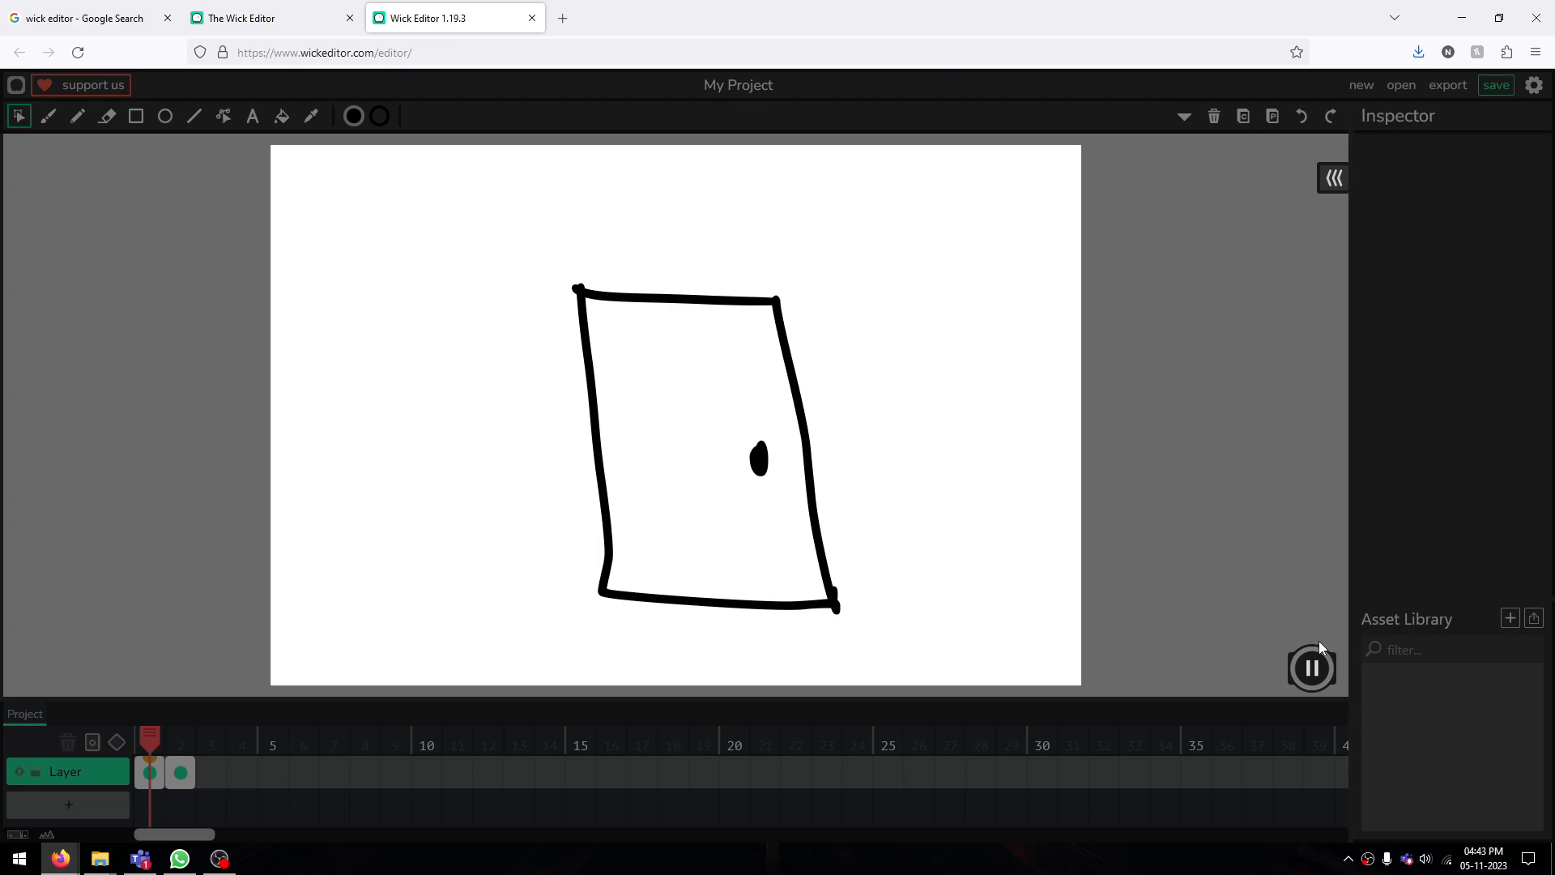
{"action": "left_click", "coordinate": [1312, 668]}
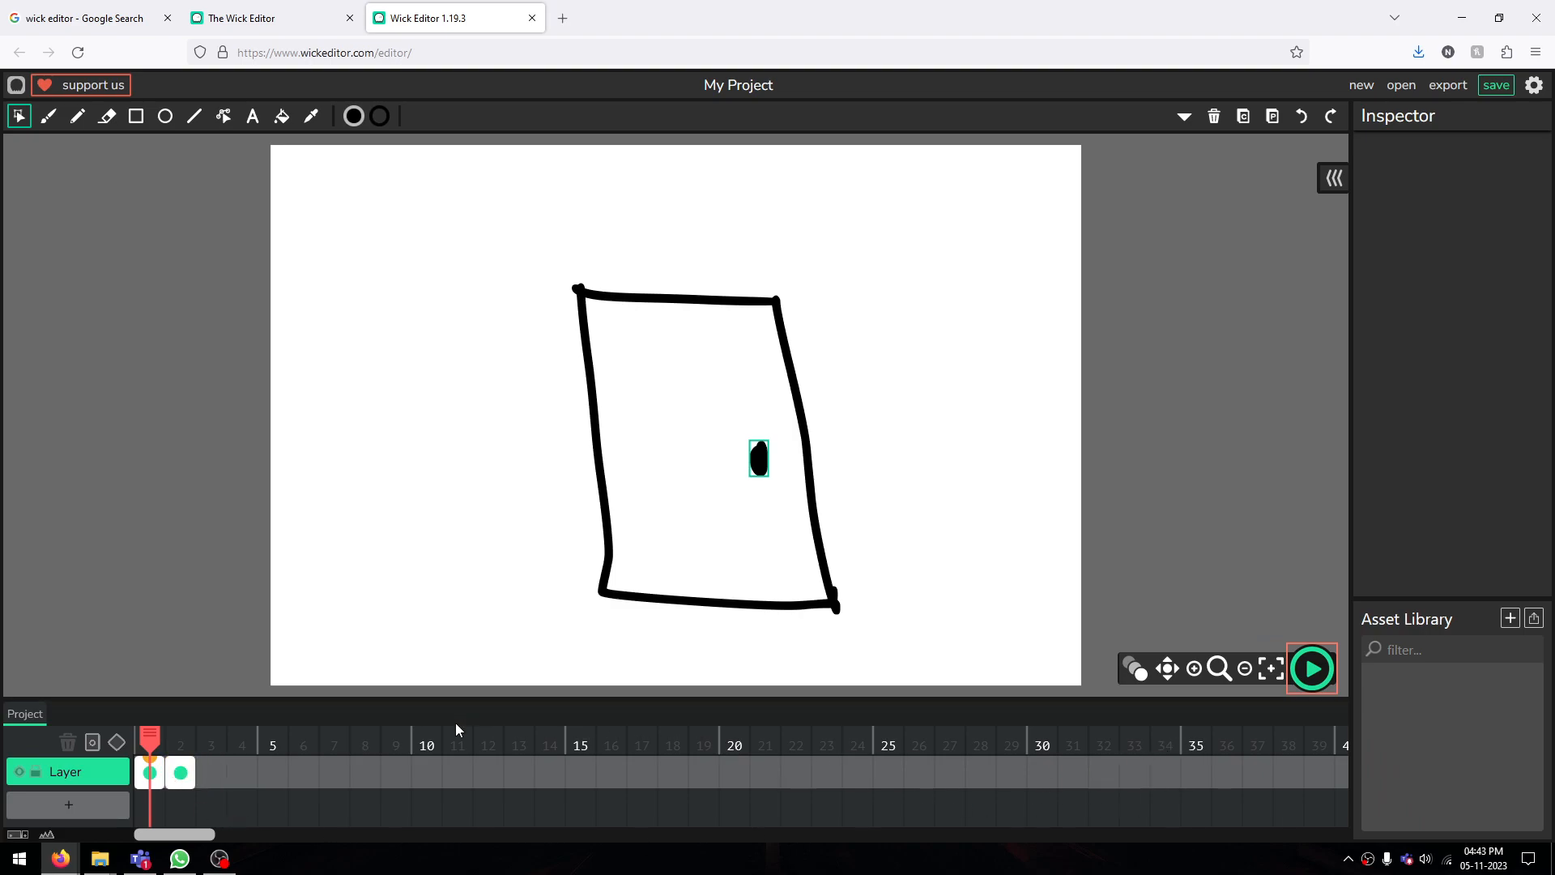
Add two new layers beneath the existing layer and select frame 1 of the original layer
{"action": "left_click", "coordinate": [68, 805]}
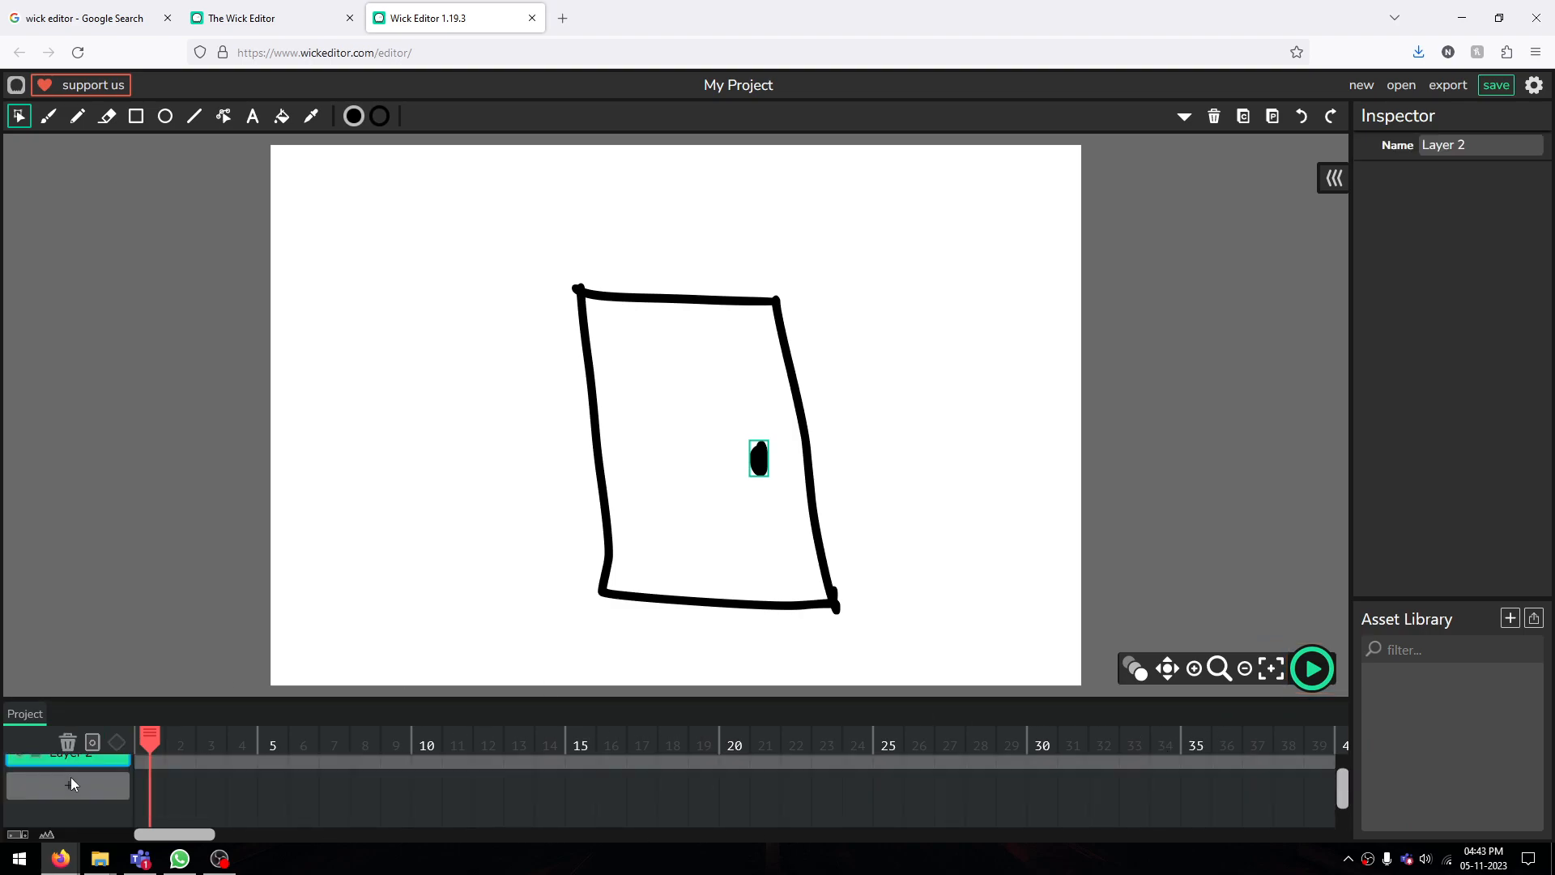
{"action": "left_click", "coordinate": [150, 772]}
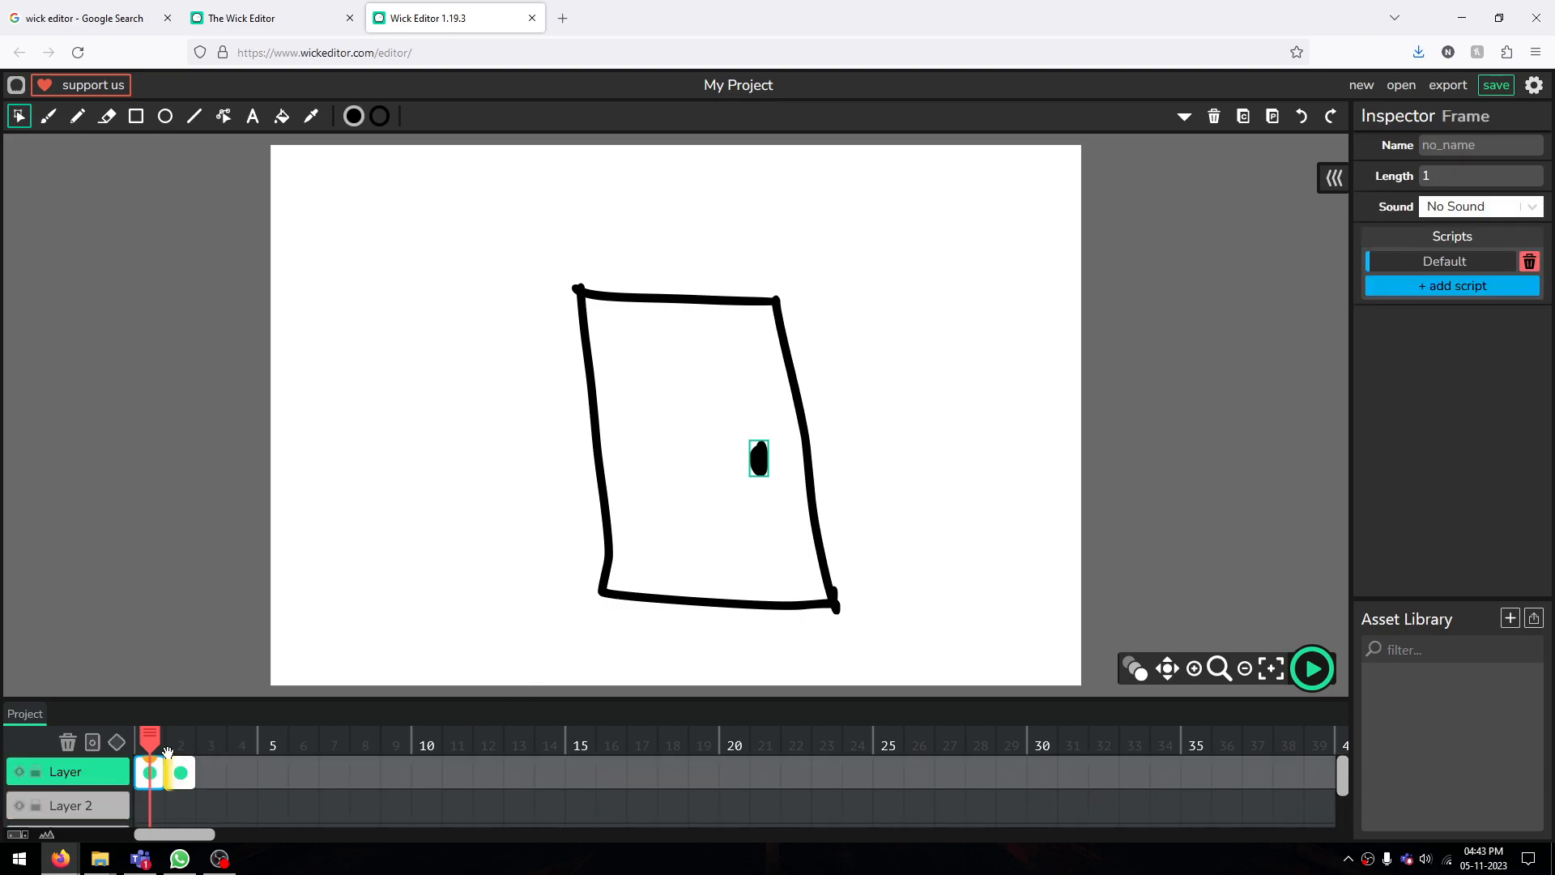
{"action": "scroll", "coordinate": [183, 798], "scroll_direction": "down", "scroll_amount": 2}
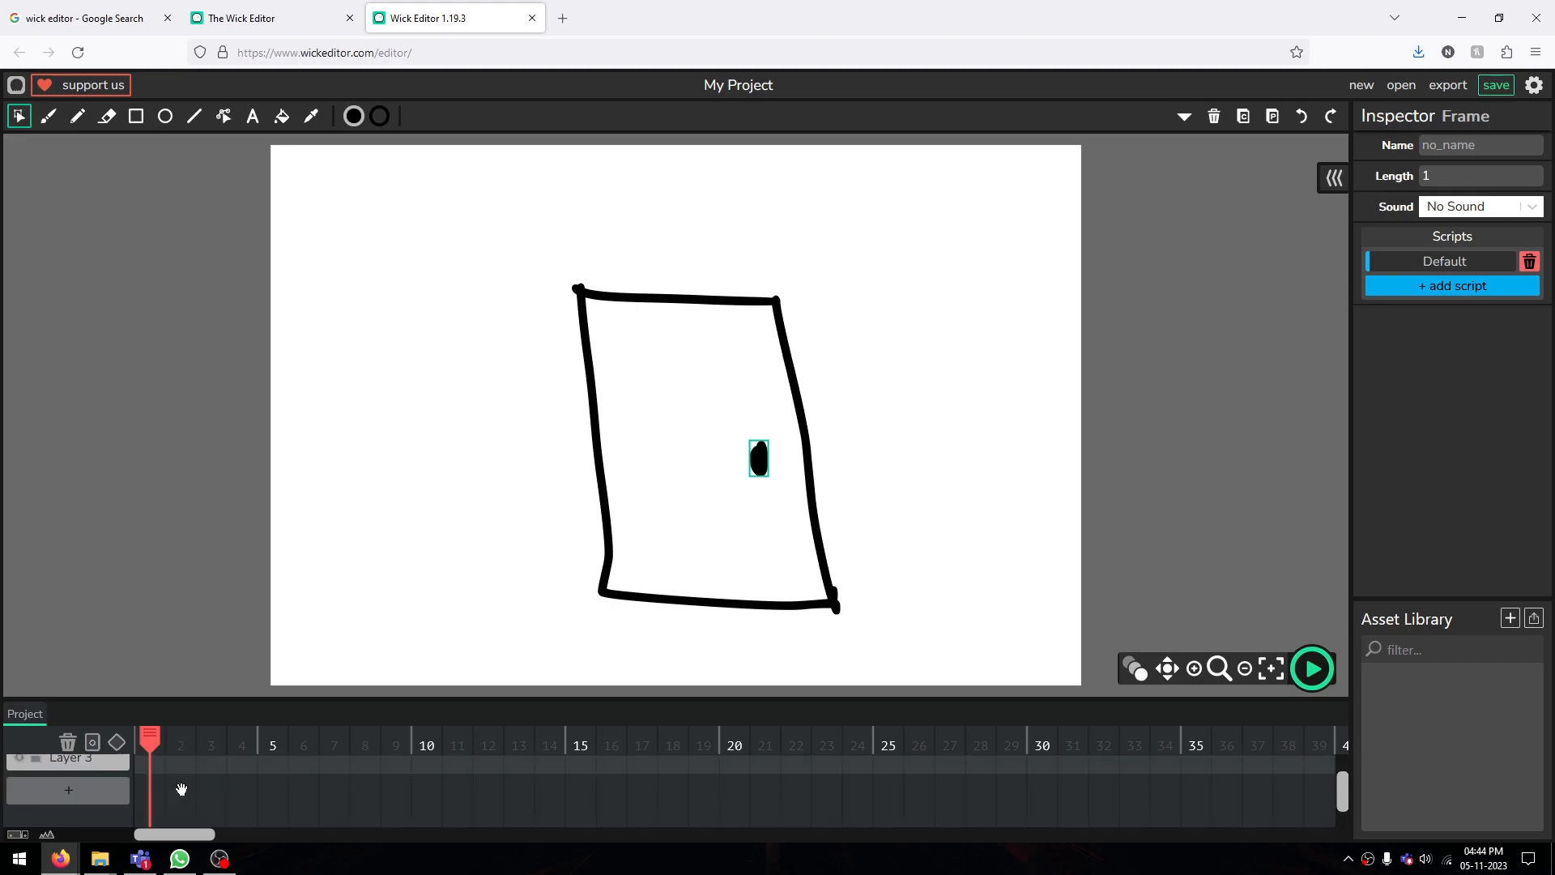
{"action": "scroll", "coordinate": [185, 801], "scroll_direction": "up", "scroll_amount": 2}
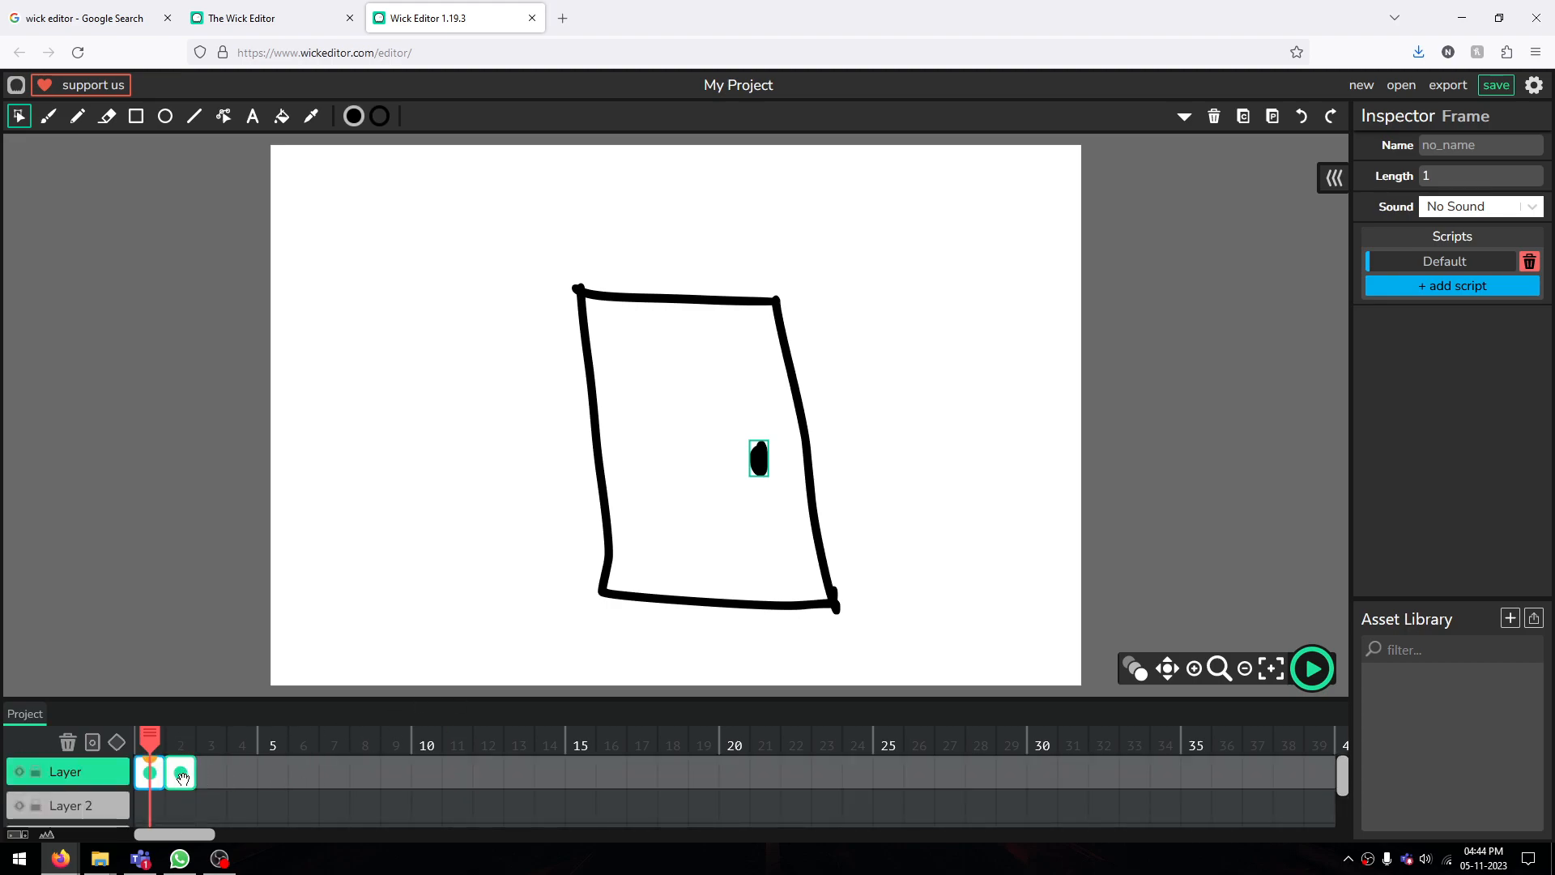
Name frame 2 of the original layer "room"
{"action": "left_click", "coordinate": [181, 776]}
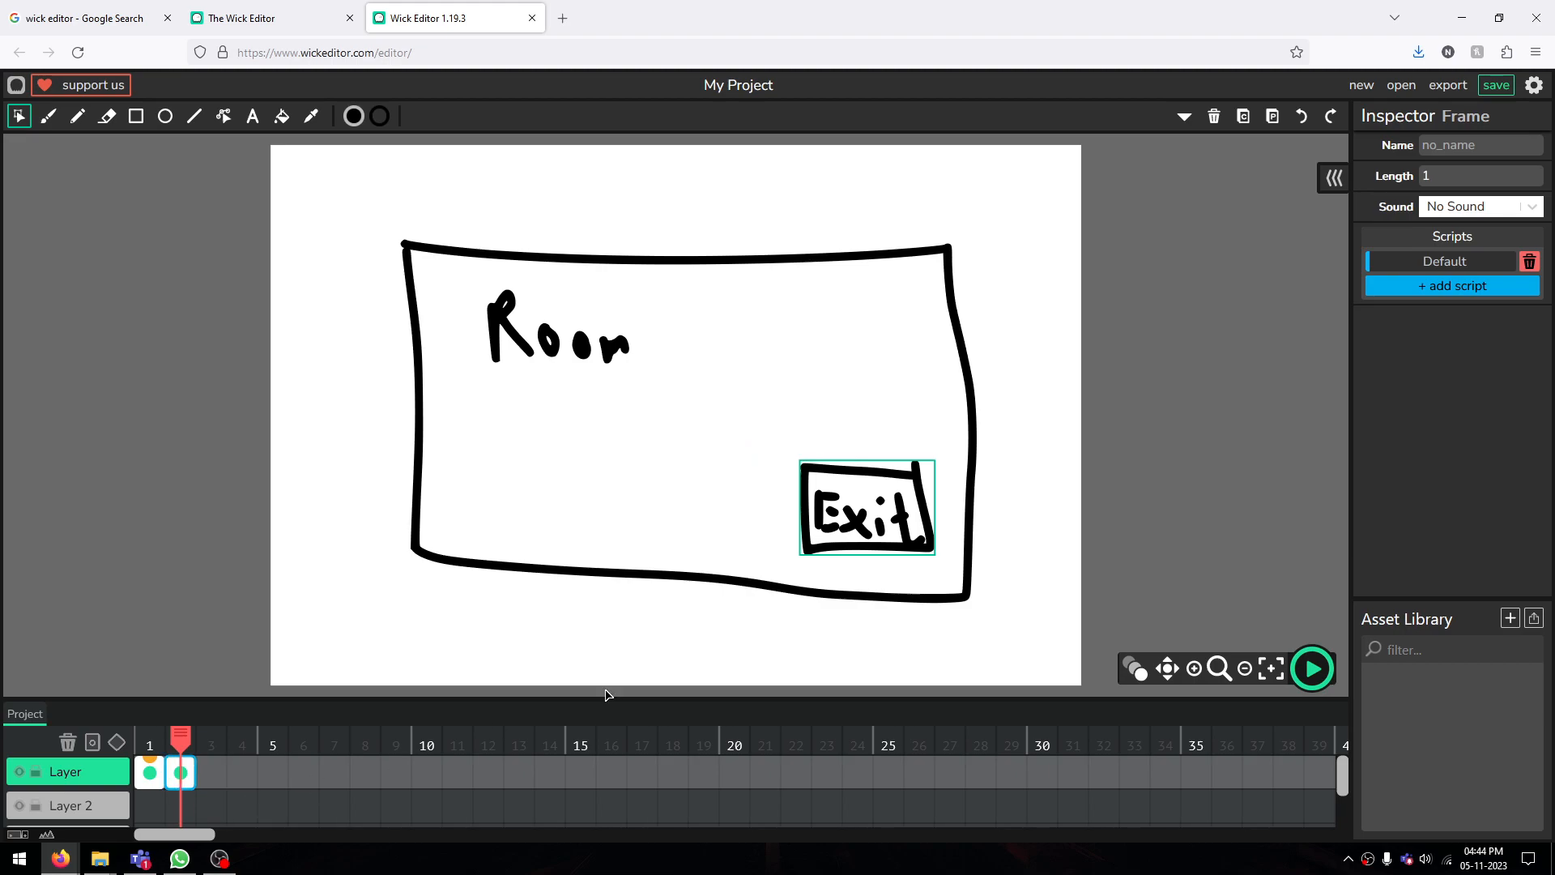
{"action": "left_click", "coordinate": [1443, 145]}
{"action": "type", "text": "room"}
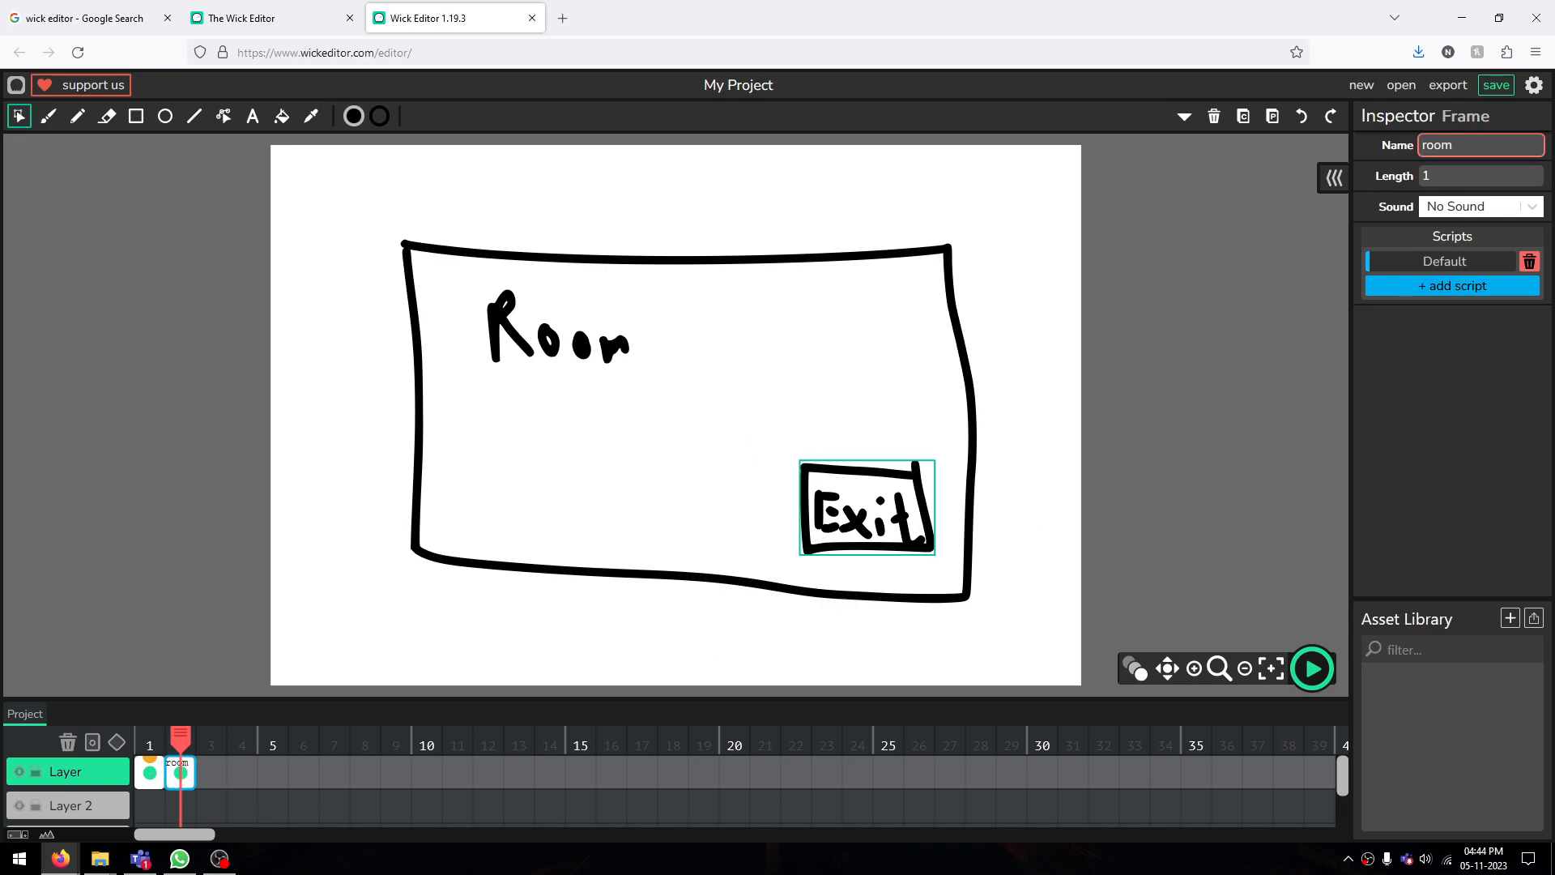
Change the frame 1 doorknob button's Mouseclick script to gotoAndStop("room") and close the Code Editor
{"action": "left_click", "coordinate": [149, 772]}
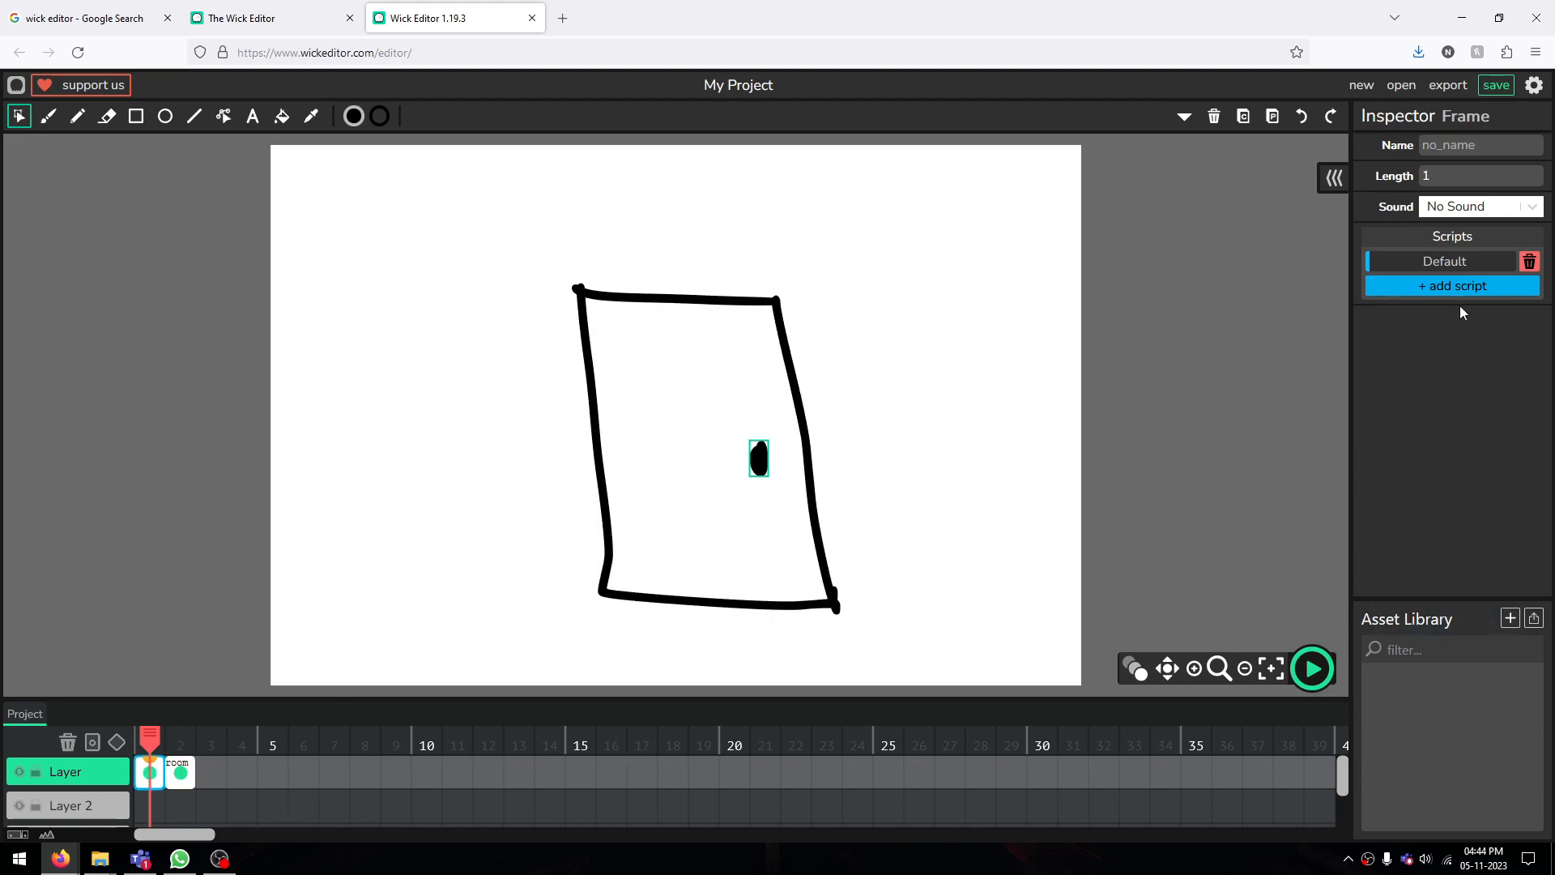
{"action": "left_click", "coordinate": [1446, 262]}
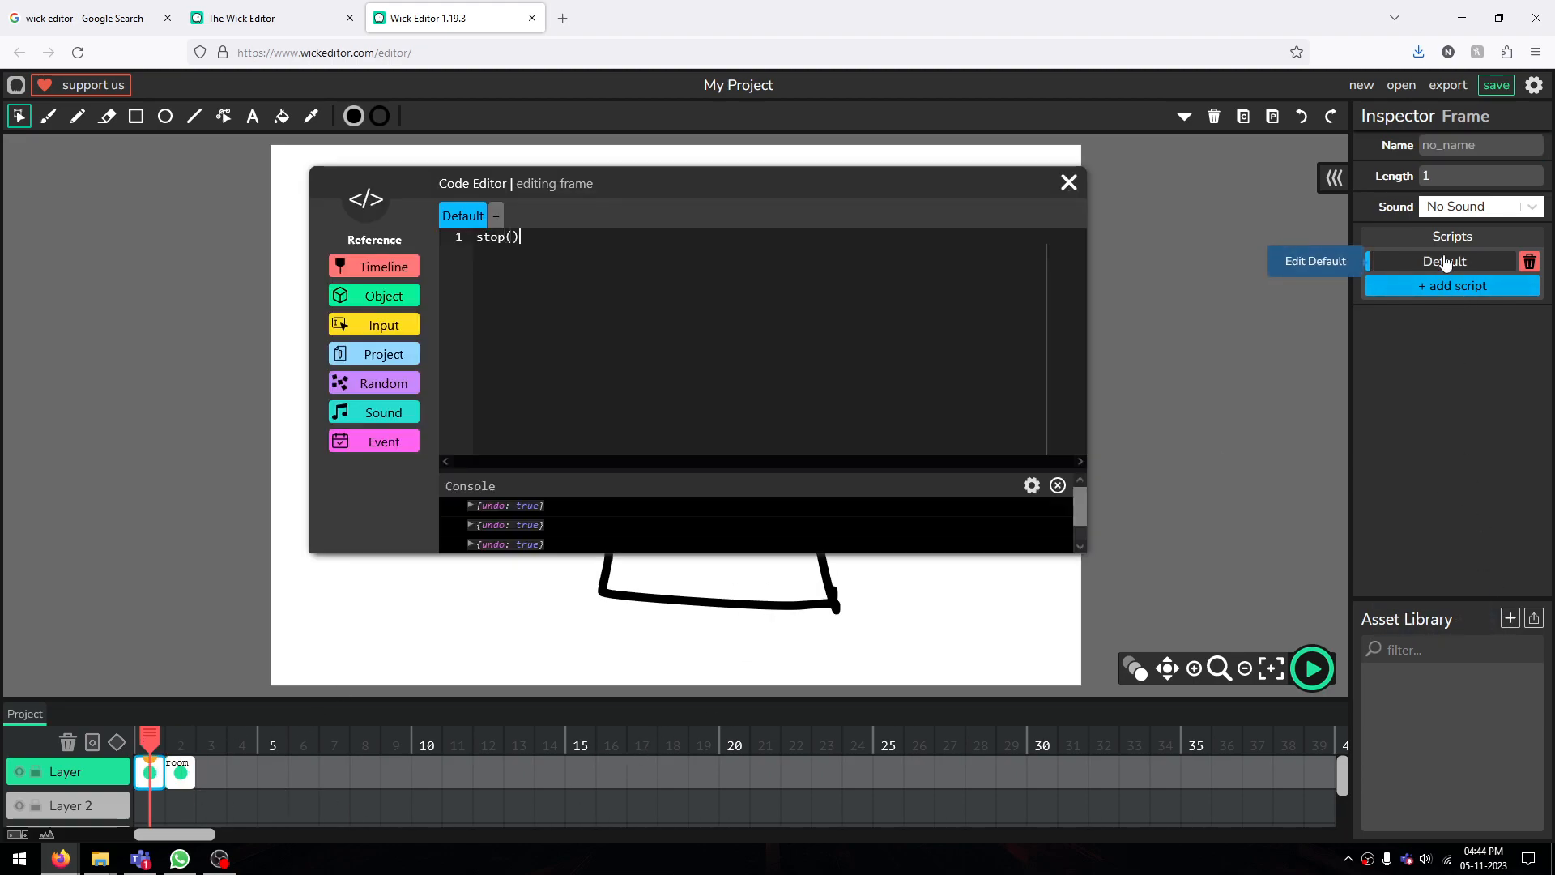
{"action": "left_click", "coordinate": [1069, 183]}
{"action": "left_click", "coordinate": [765, 460]}
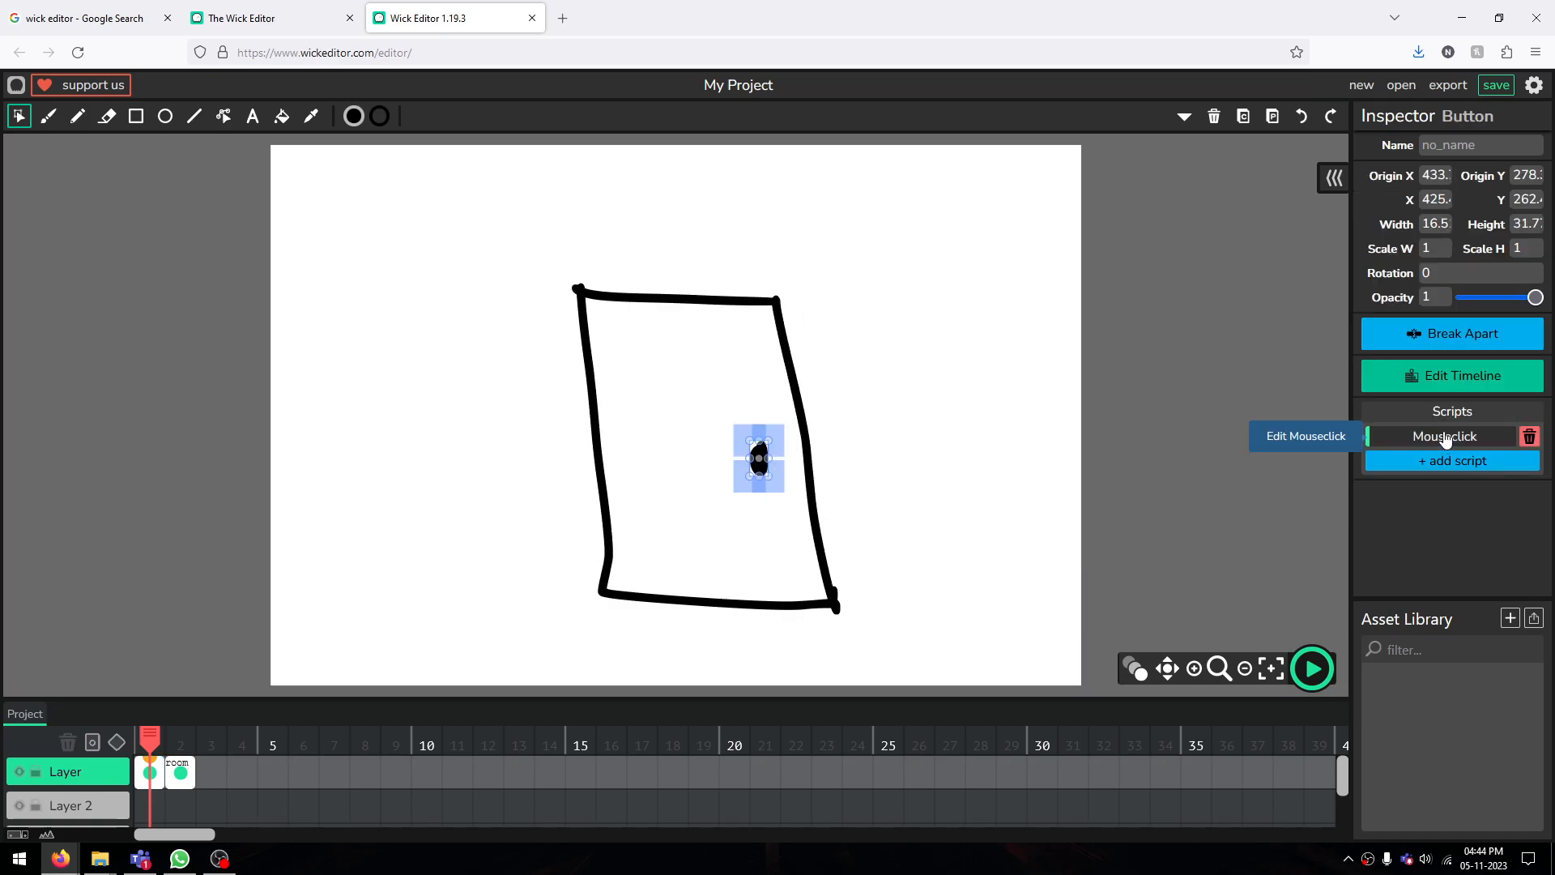
{"action": "left_click", "coordinate": [1445, 437]}
{"action": "left_click_drag", "start_coordinate": [569, 237], "coordinate": [562, 237]}
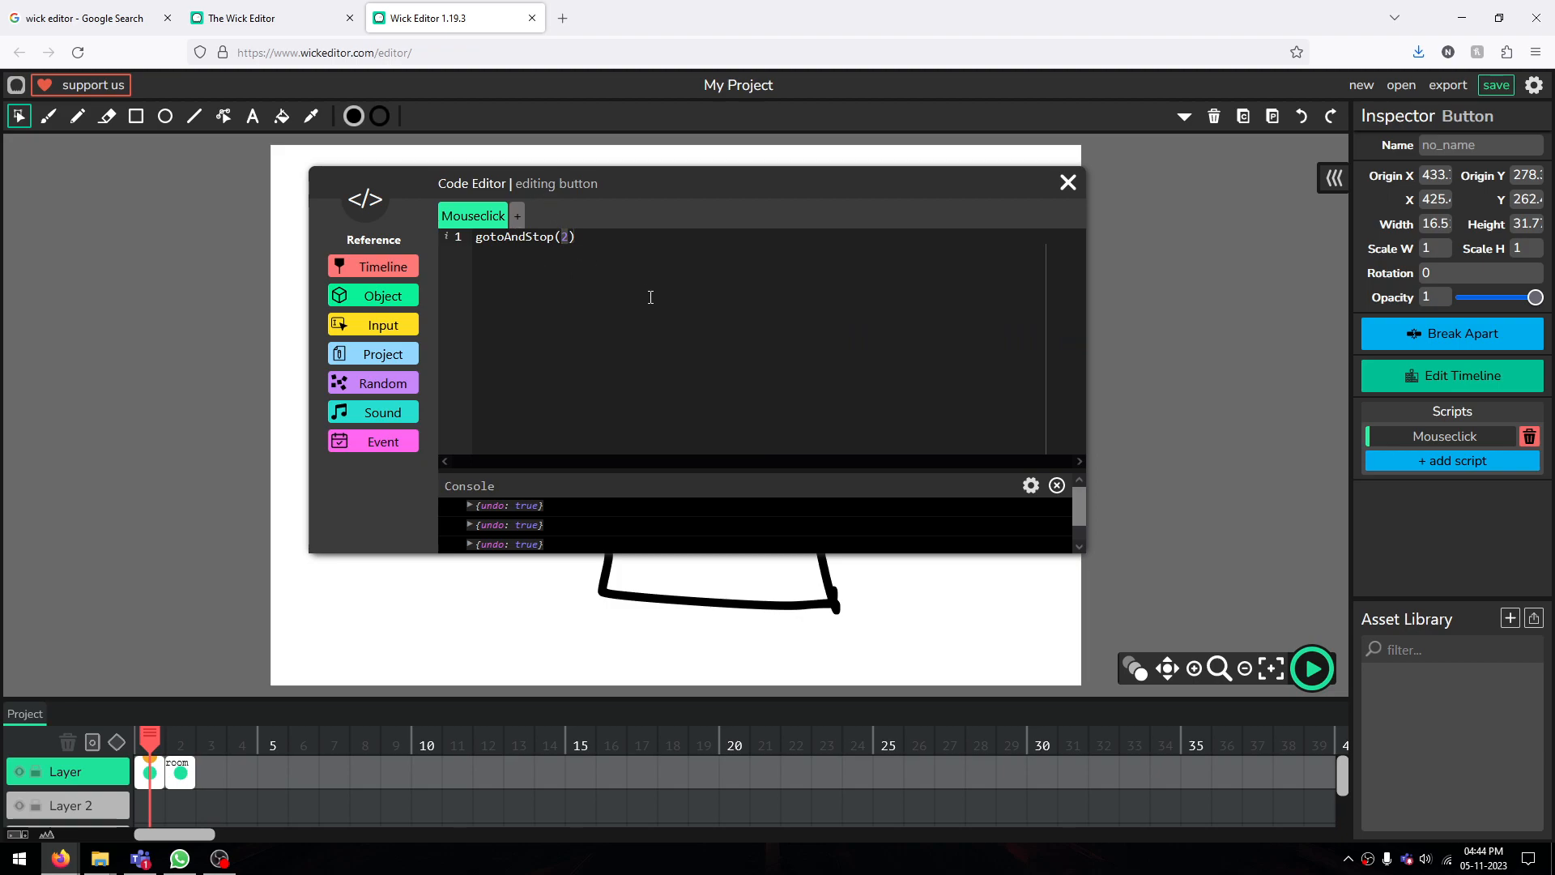
{"action": "type", "text": "\"room"}
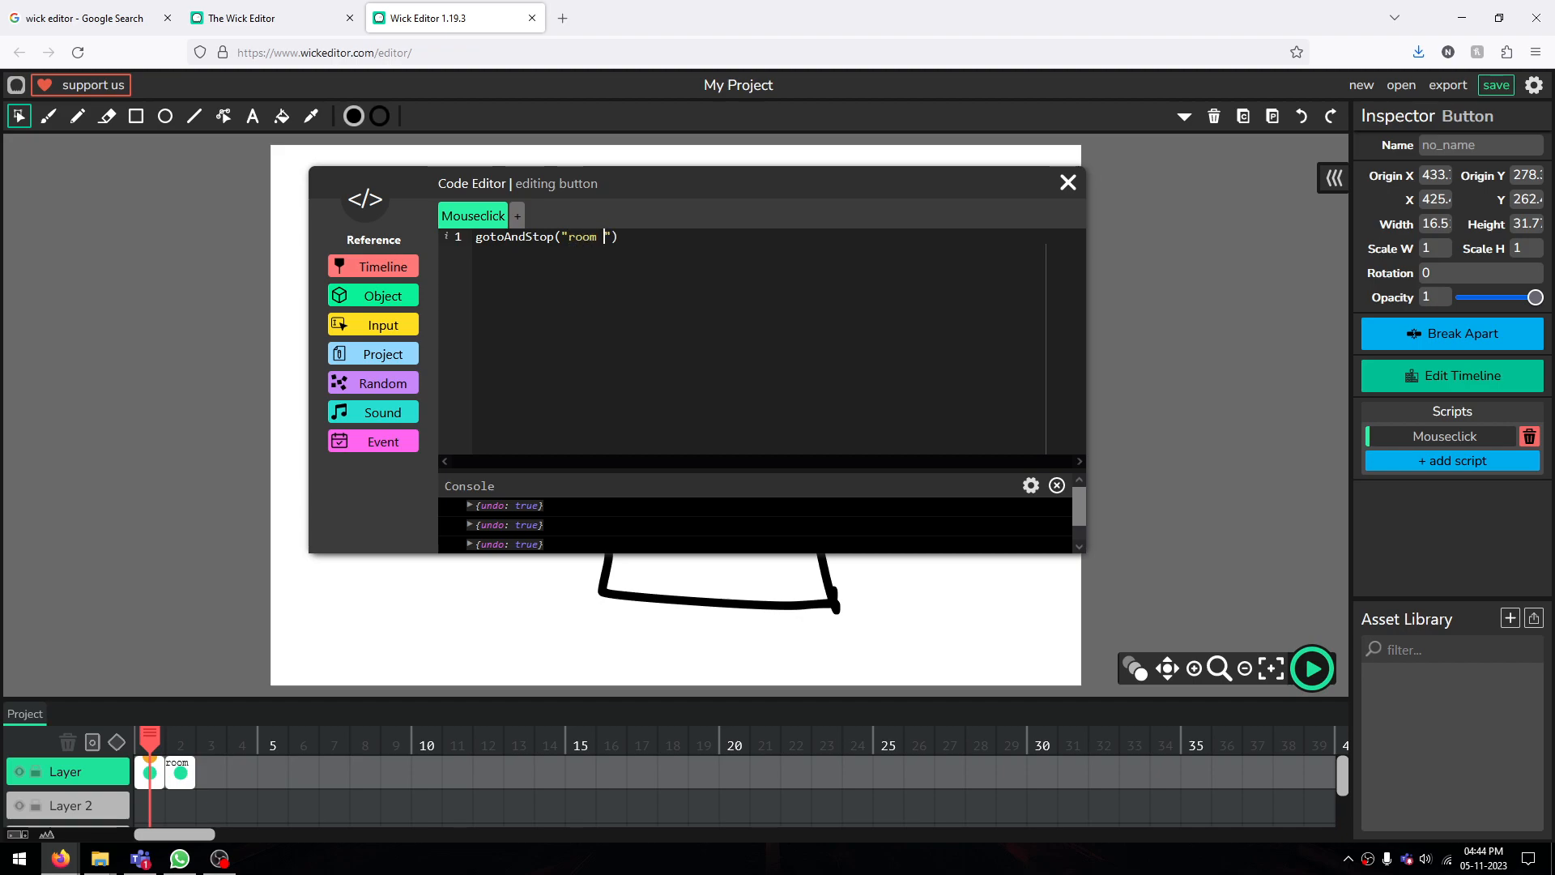
{"action": "mouse_move", "coordinate": [610, 194]}
{"action": "left_mouse_down"}
{"action": "mouse_move", "coordinate": [667, 207]}
{"action": "mouse_move", "coordinate": [649, 335]}
{"action": "mouse_move", "coordinate": [576, 427]}
{"action": "mouse_move", "coordinate": [590, 348]}
{"action": "mouse_move", "coordinate": [580, 206]}
{"action": "left_mouse_up"}
{"action": "left_click", "coordinate": [1018, 216]}
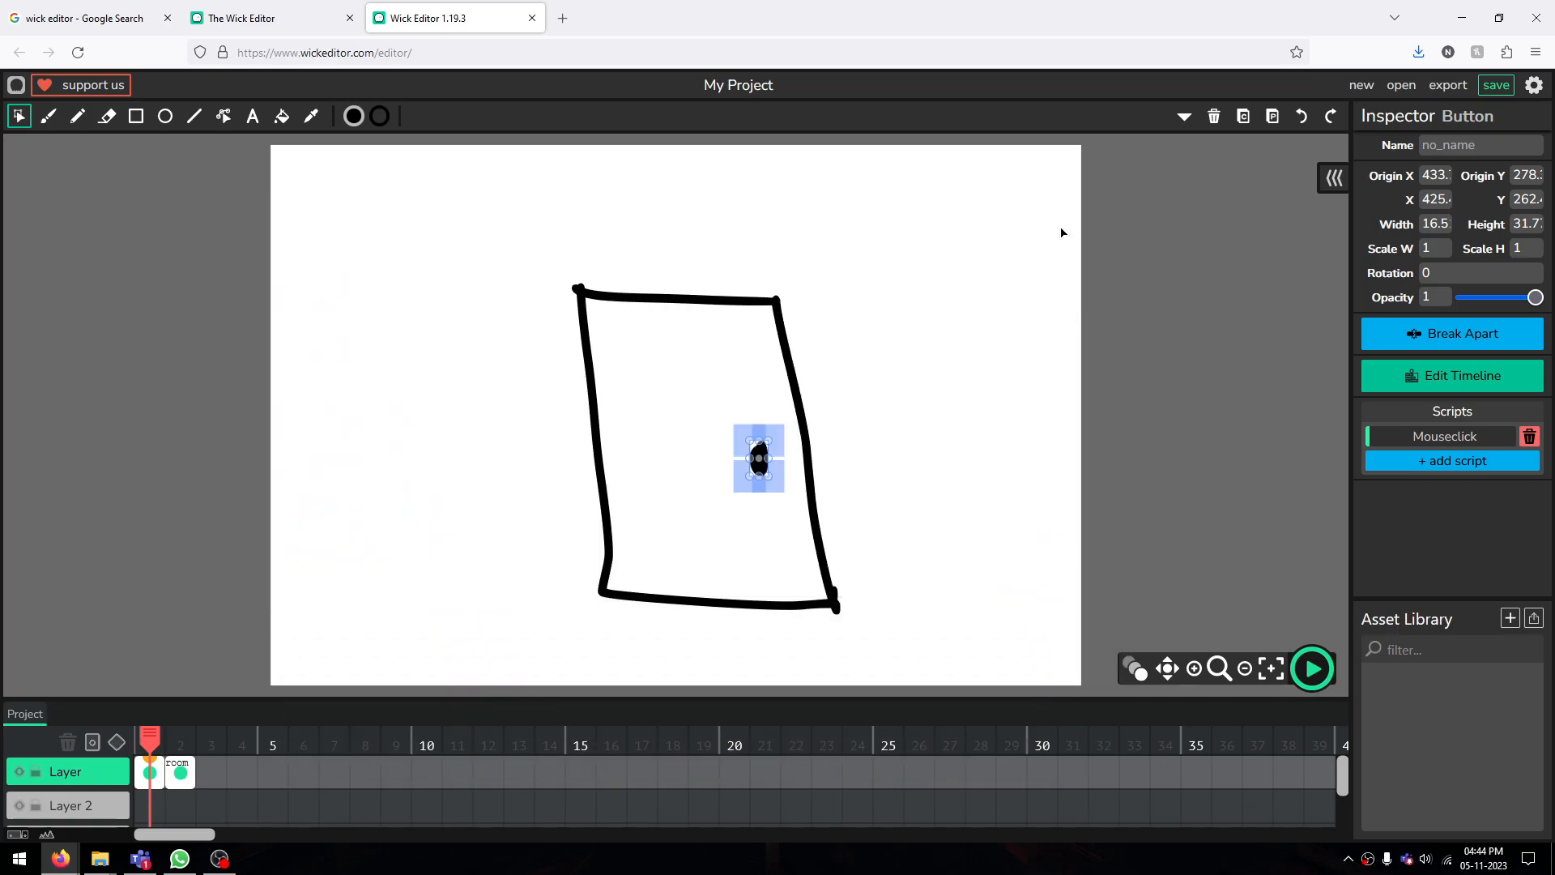
Play the project to test the doorknob's jump to the named room frame and the Exit button's return to the door
{"action": "left_click", "coordinate": [1312, 669]}
{"action": "left_click", "coordinate": [765, 480]}
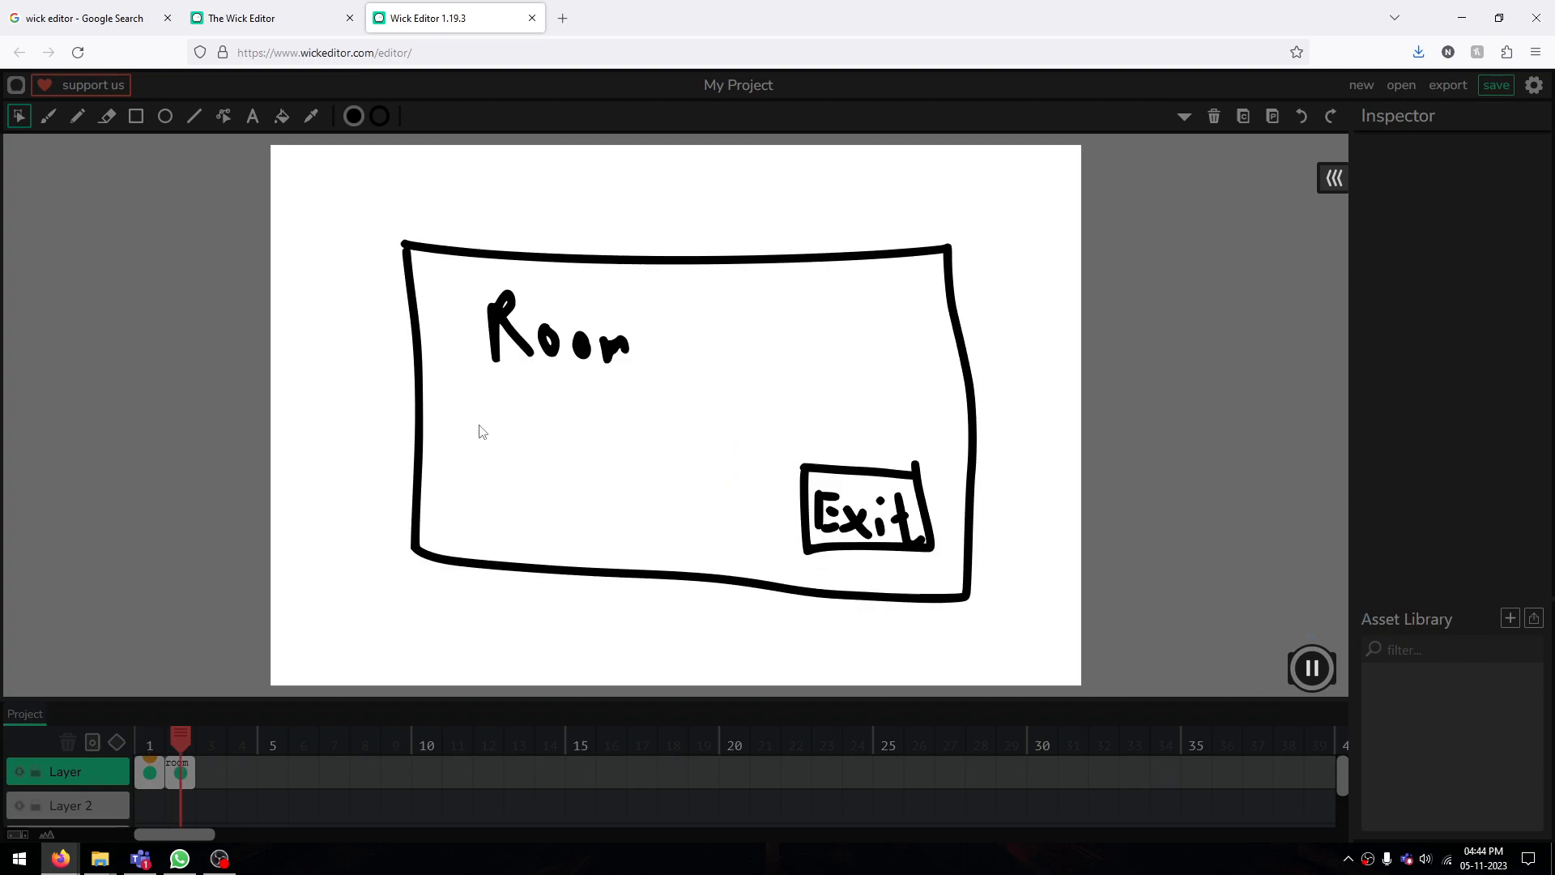
{"action": "left_click", "coordinate": [852, 526]}
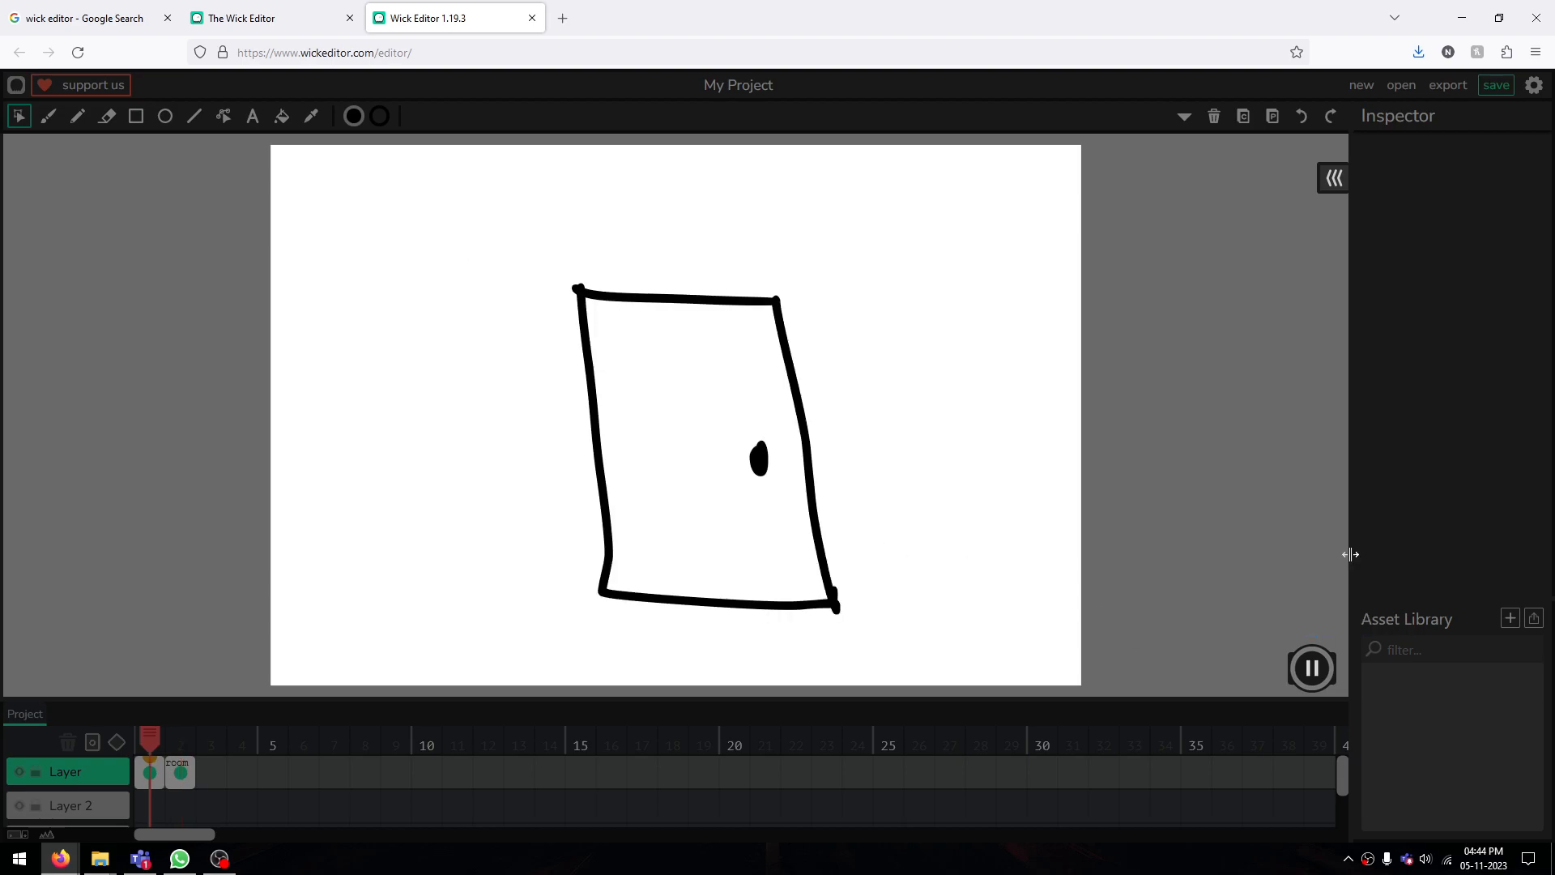